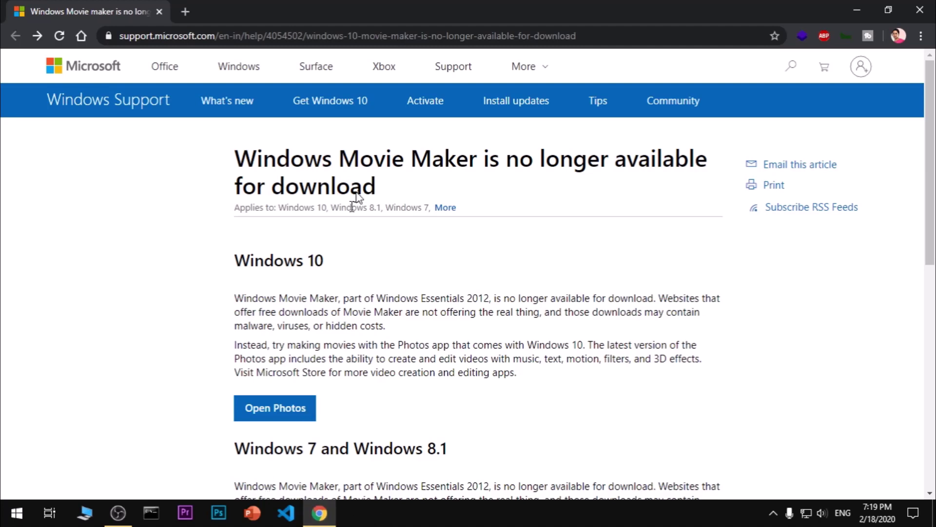
Highlight the Movie Maker article's title, Windows 10 heading and first paragraph while reading
left_click_drag(236, 164, 470, 167)
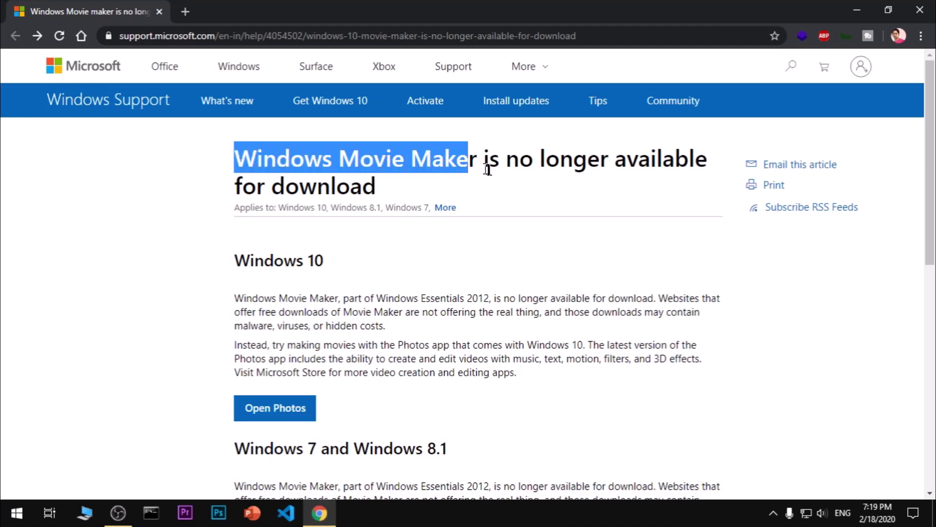
left_click(488, 168)
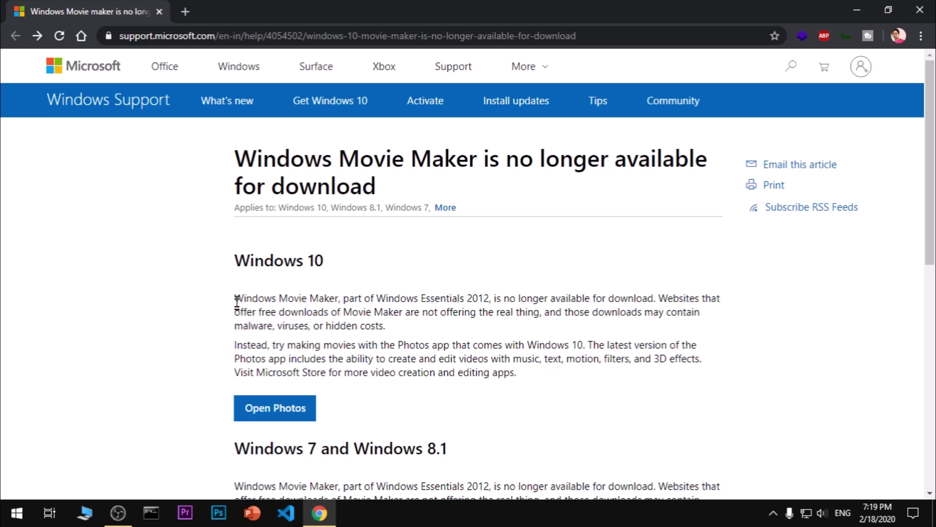
mouse_move(236, 298)
left_mouse_down()
mouse_move(283, 302)
mouse_move(289, 312)
left_mouse_up()
left_click(315, 308)
left_click_drag(234, 265, 328, 266)
left_click(344, 269)
mouse_move(236, 300)
left_mouse_down()
mouse_move(429, 307)
mouse_move(452, 298)
mouse_move(472, 307)
left_mouse_up()
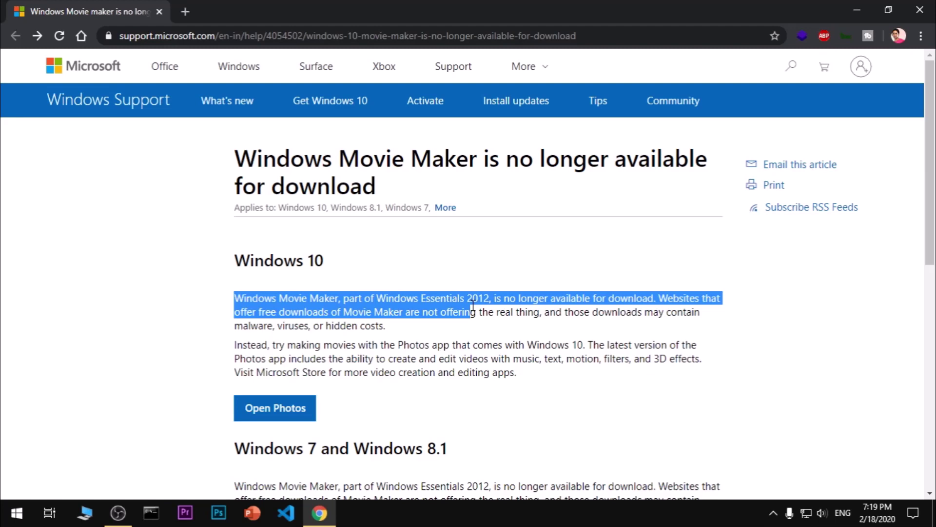
left_click(506, 337)
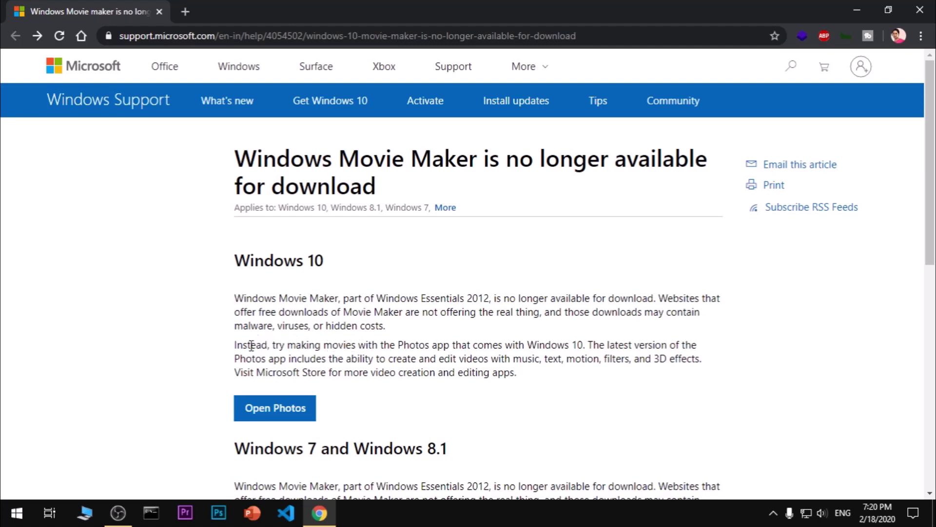
Highlight the article's sentences on the Photos app, its video editing and the Microsoft Store
left_click_drag(251, 346, 380, 358)
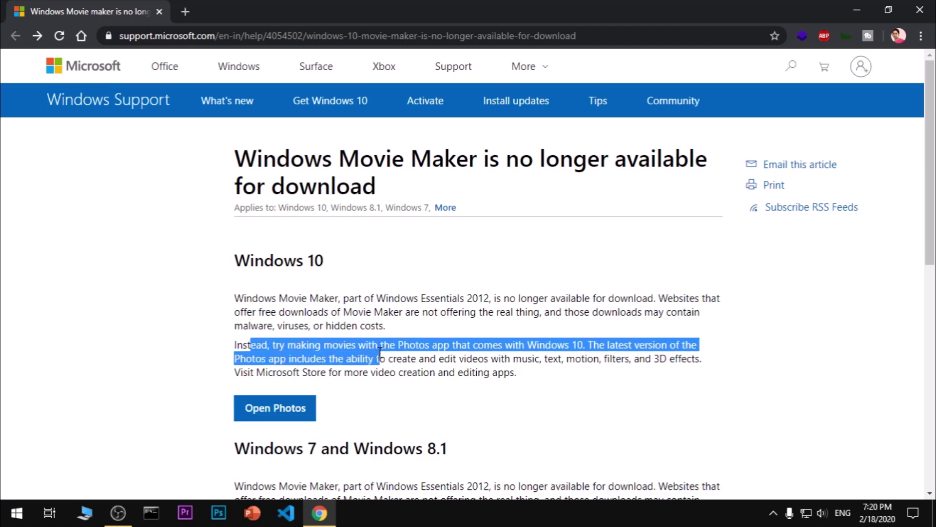
mouse_move(379, 359)
left_mouse_down()
mouse_move(577, 344)
mouse_move(716, 354)
left_mouse_up()
left_click(594, 347)
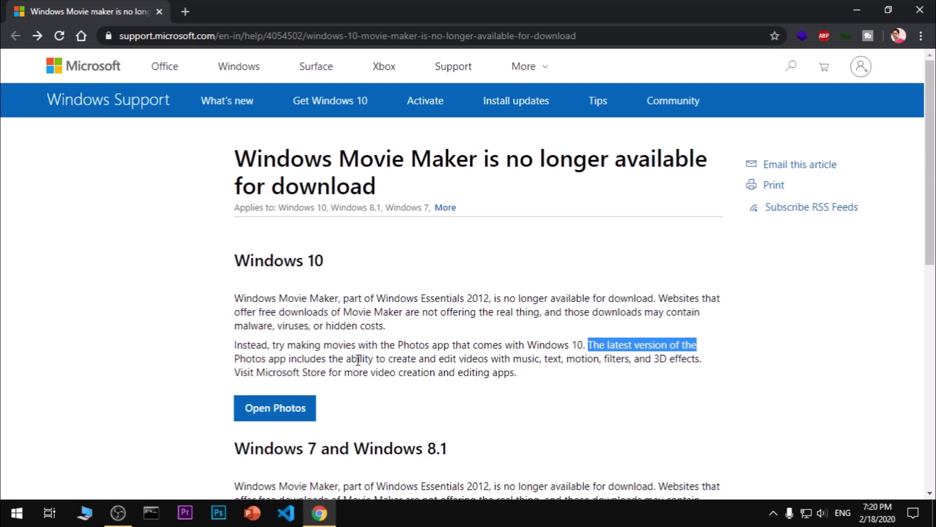
mouse_move(310, 358)
left_mouse_down()
mouse_move(660, 359)
mouse_move(705, 369)
left_mouse_up()
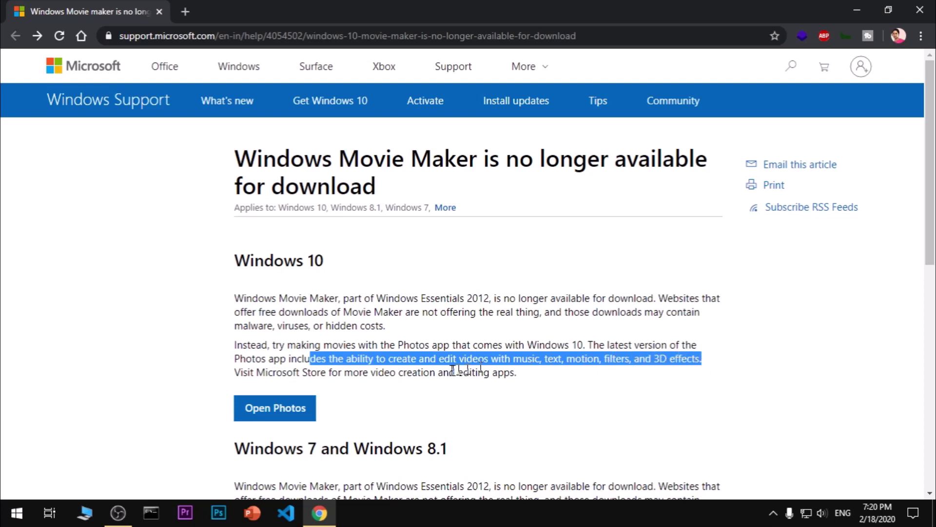
left_click(411, 373)
left_click_drag(240, 375, 577, 382)
left_click(593, 383)
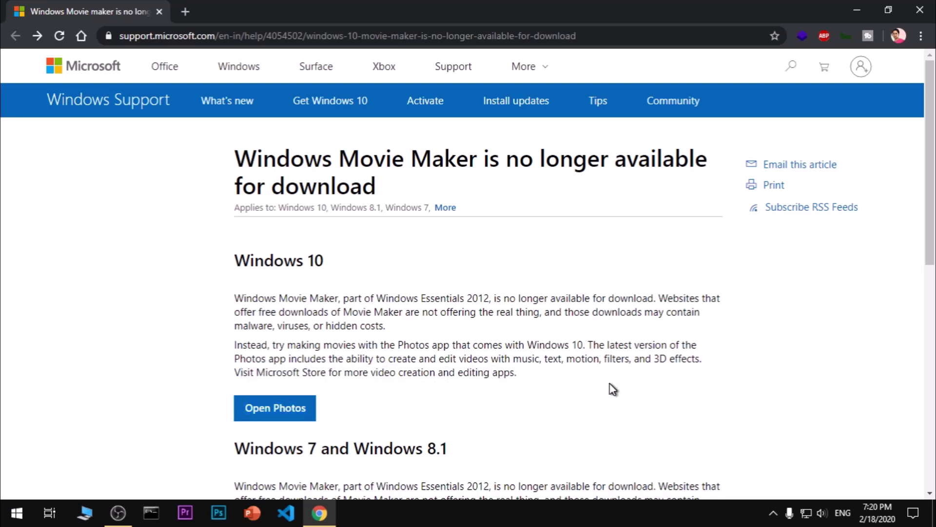
scroll(611, 387, "down", 2)
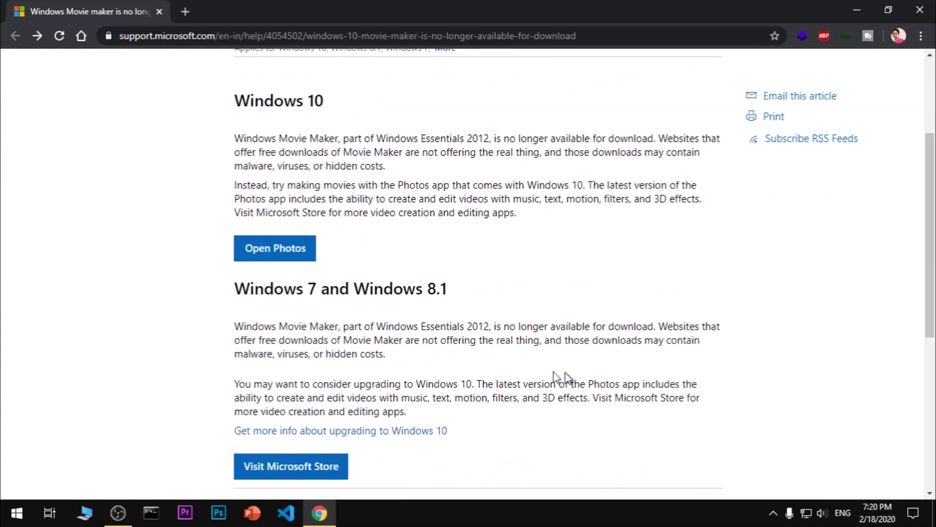
Highlight the Windows 7 and Windows 8.1 heading and the Windows Movie Maker title again
mouse_move(234, 288)
left_mouse_down()
mouse_move(388, 291)
mouse_move(472, 307)
left_mouse_up()
left_click(499, 305)
left_click_drag(251, 288, 464, 292)
left_click(493, 300)
scroll(480, 363, "up", 2)
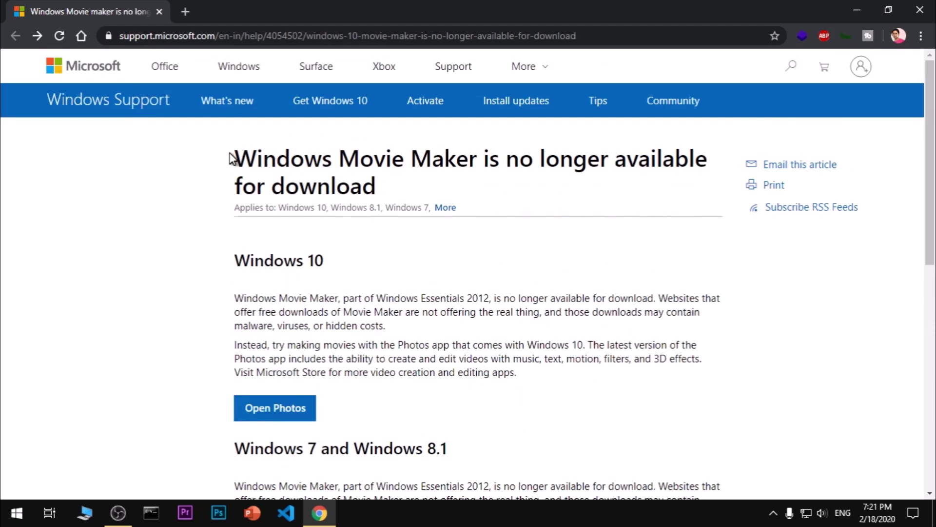
left_click_drag(231, 157, 477, 162)
left_click(564, 204)
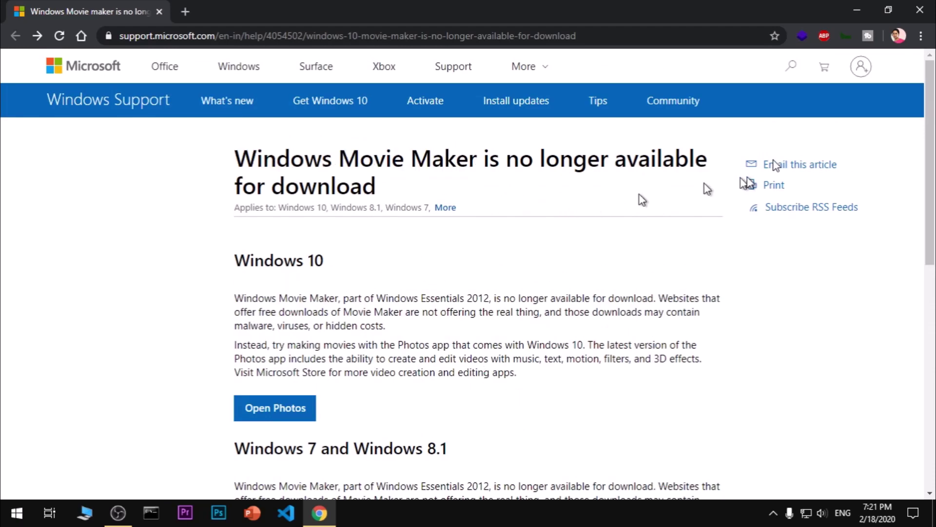
Minimize Chrome and bring up the Start menu search to find Photos
left_click(859, 10)
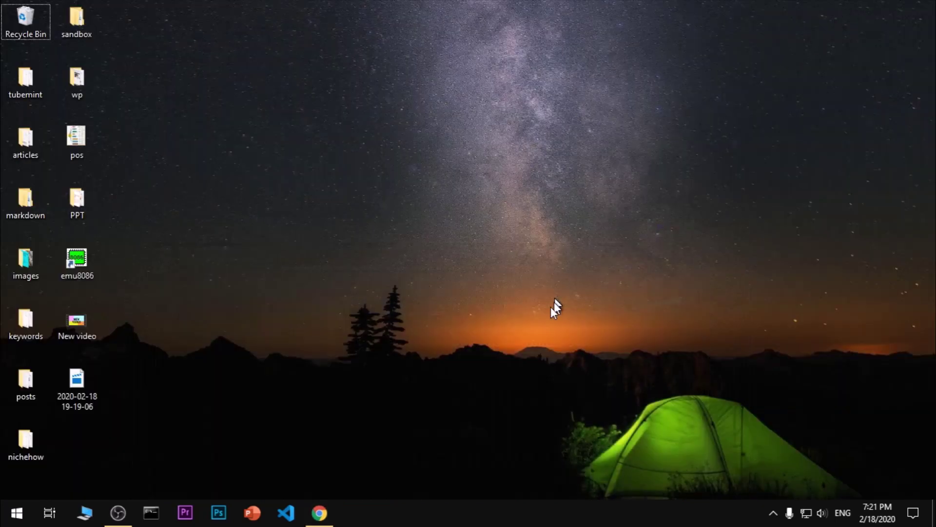
left_click(4, 518)
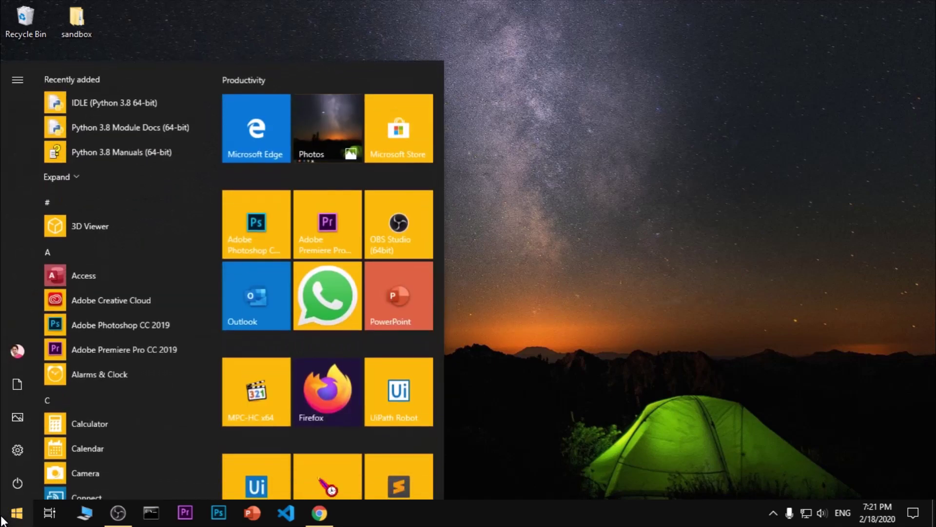
left_click(2, 519)
type("pho")
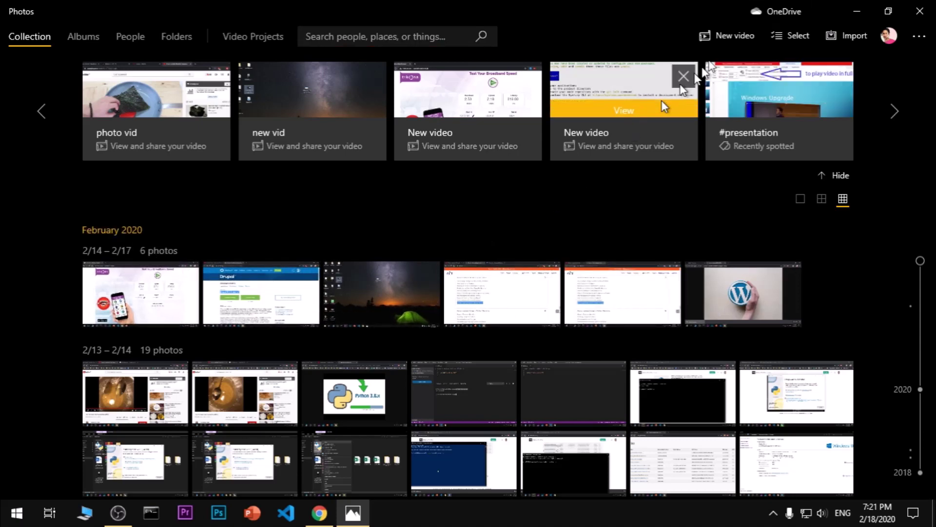
Choose Automatic video from the New video dropdown
left_click(732, 39)
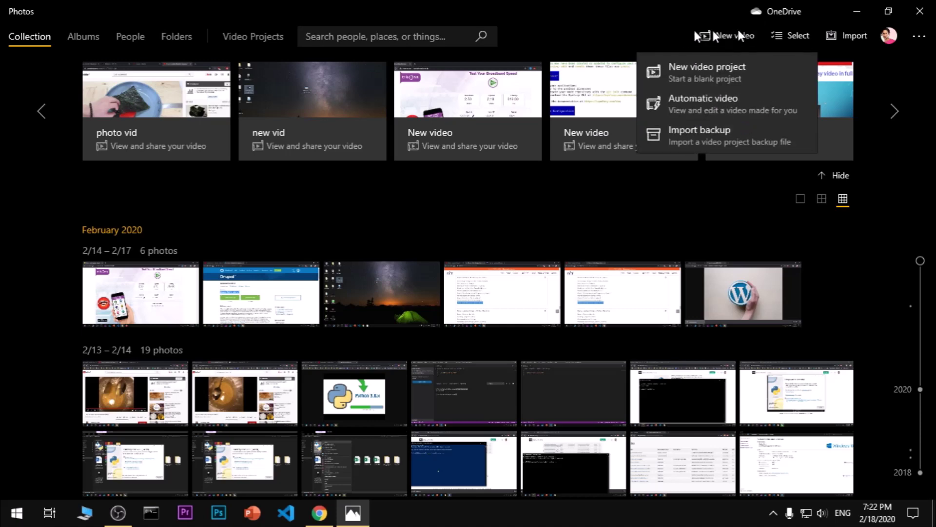
left_click(721, 100)
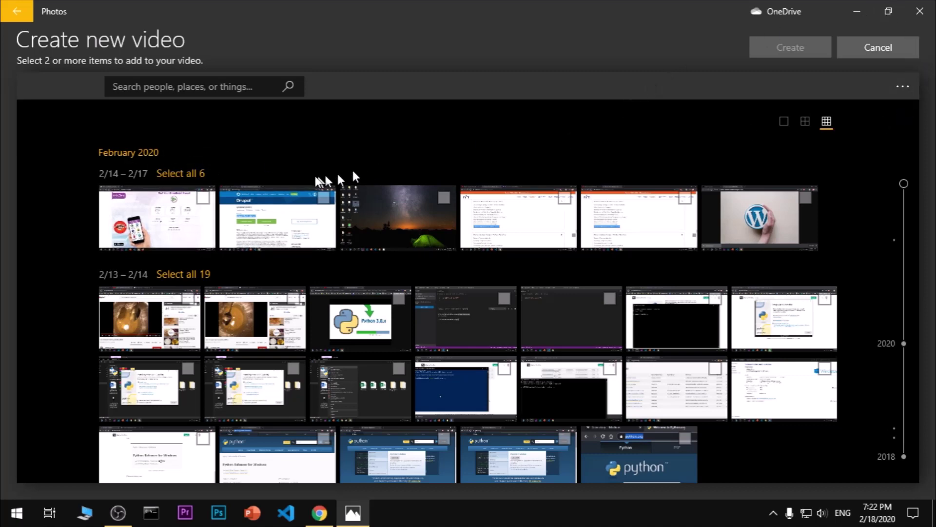
Toggle the first two date groups off and pick the broadband speed test screenshot
left_click(169, 177)
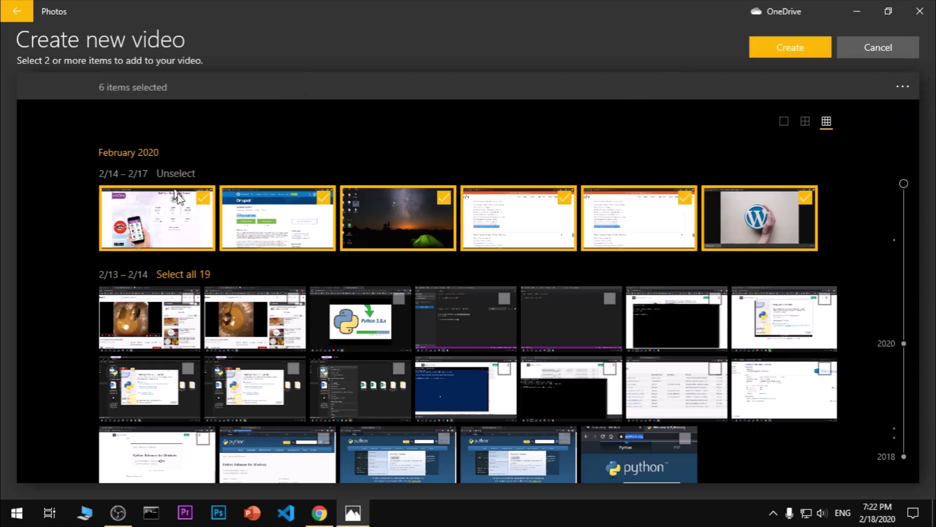
left_click(200, 274)
scroll(436, 363, "down", 5)
left_click(903, 184)
left_click(180, 277)
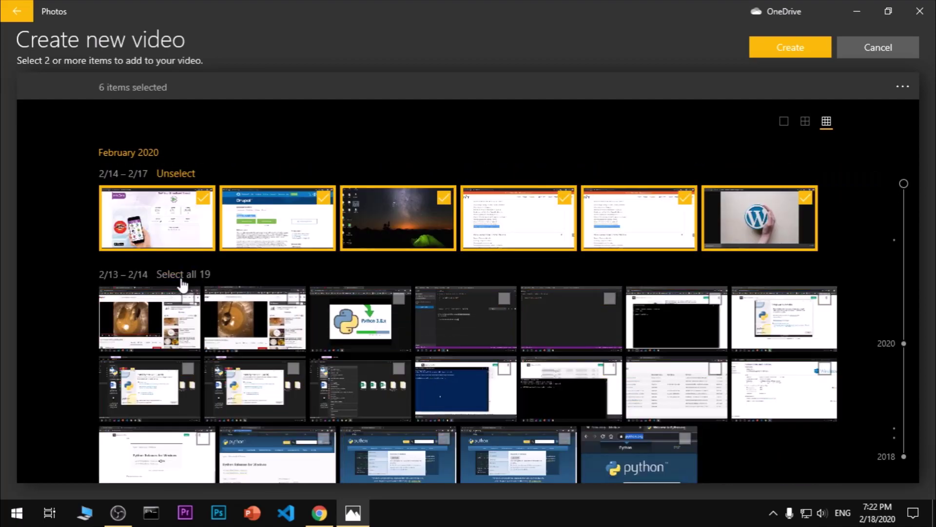
left_click(181, 178)
left_click(189, 228)
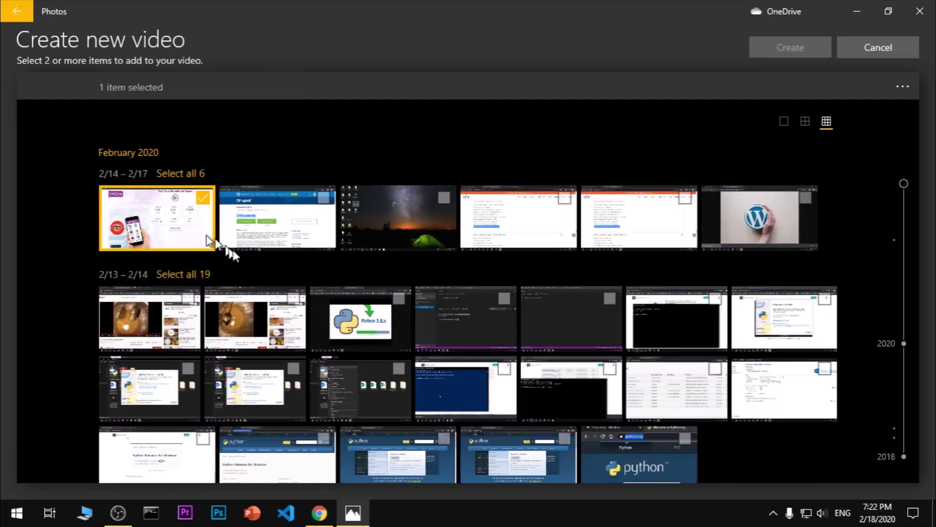
Add the Python installer, blue terminal, table and another Python screenshot
left_click(346, 326)
left_click(512, 374)
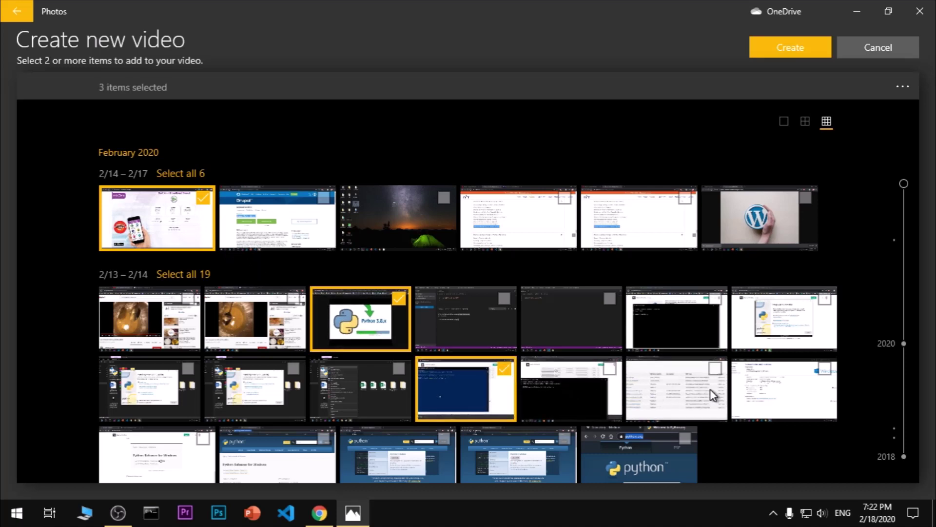
left_click(681, 377)
left_click(792, 331)
left_click(585, 311)
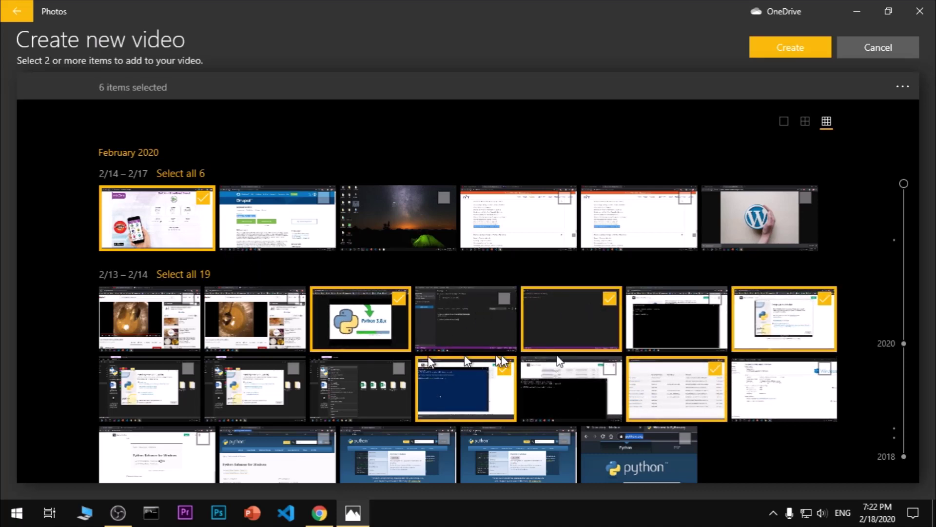
left_click(608, 311)
Add the python.org, Python Software Foundation and three January 15 screenshots
left_click(626, 456)
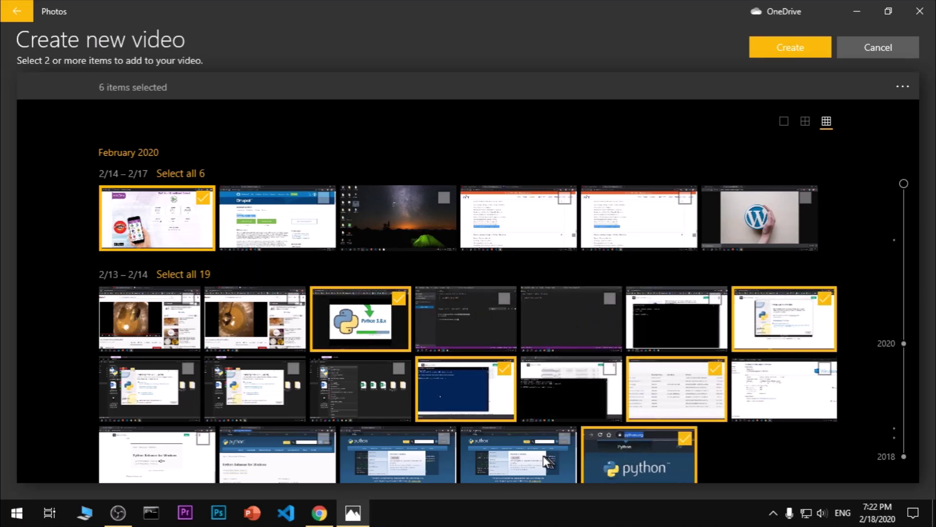
left_click(541, 456)
left_click(443, 460)
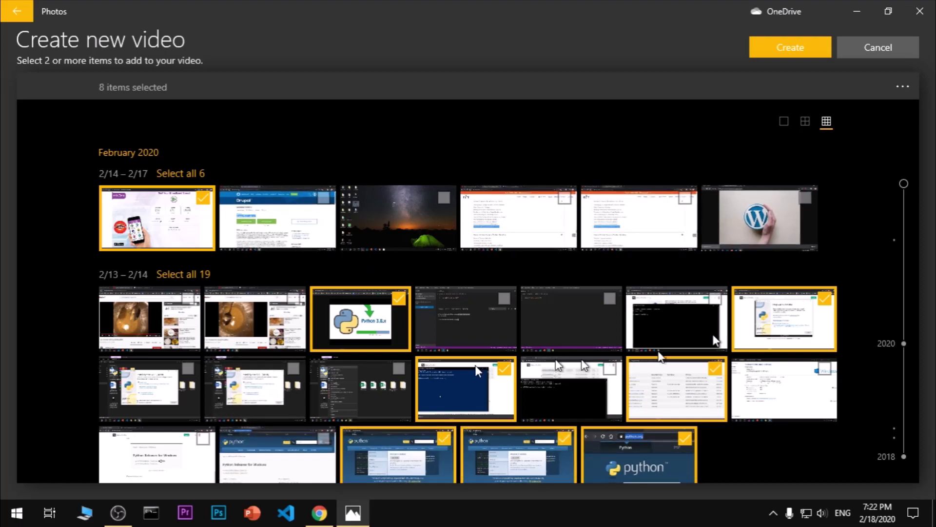
scroll(446, 368, "down", 2)
scroll(444, 367, "down", 3)
scroll(444, 367, "down", 2)
scroll(444, 366, "down", 1)
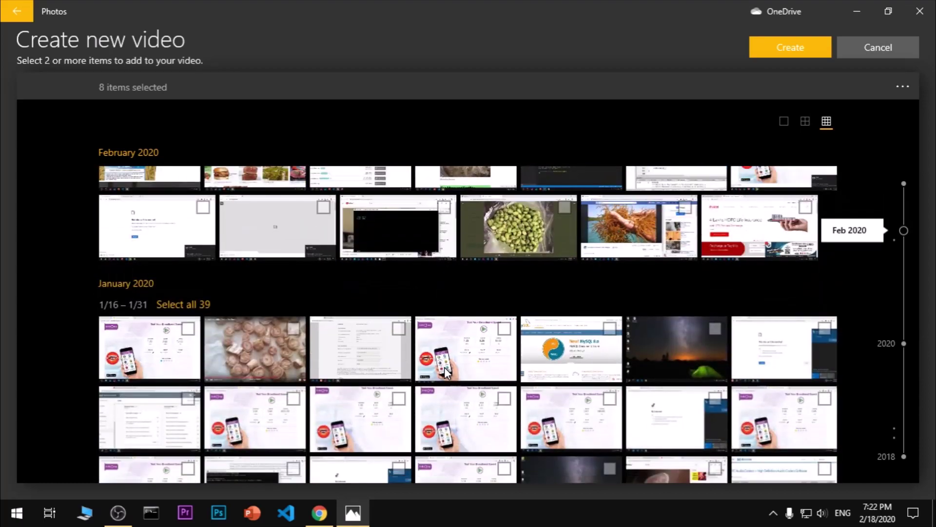
scroll(444, 371, "down", 3)
scroll(444, 371, "down", 3)
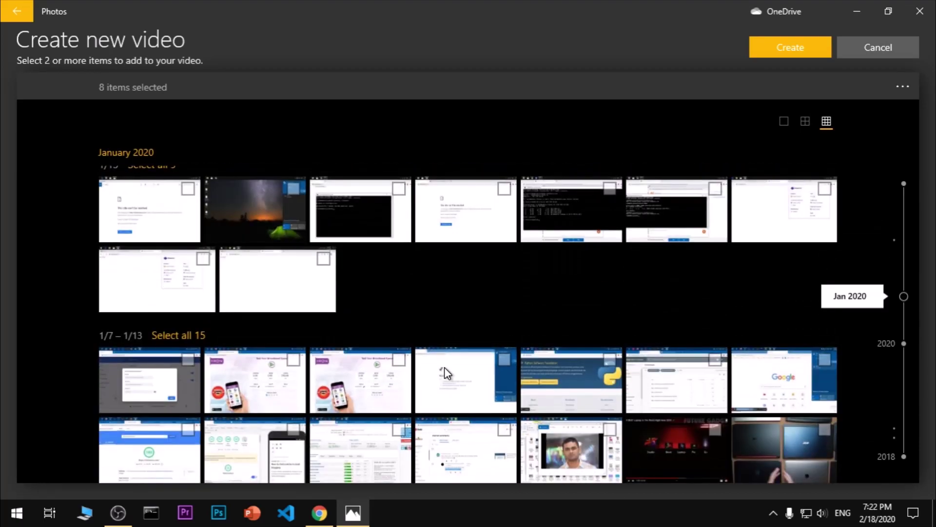
left_click(556, 366)
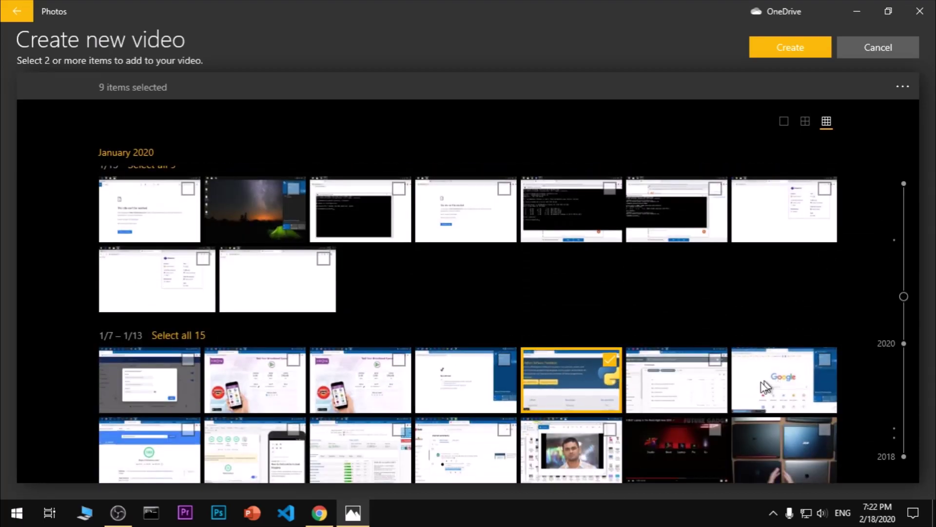
scroll(485, 424, "down", 2)
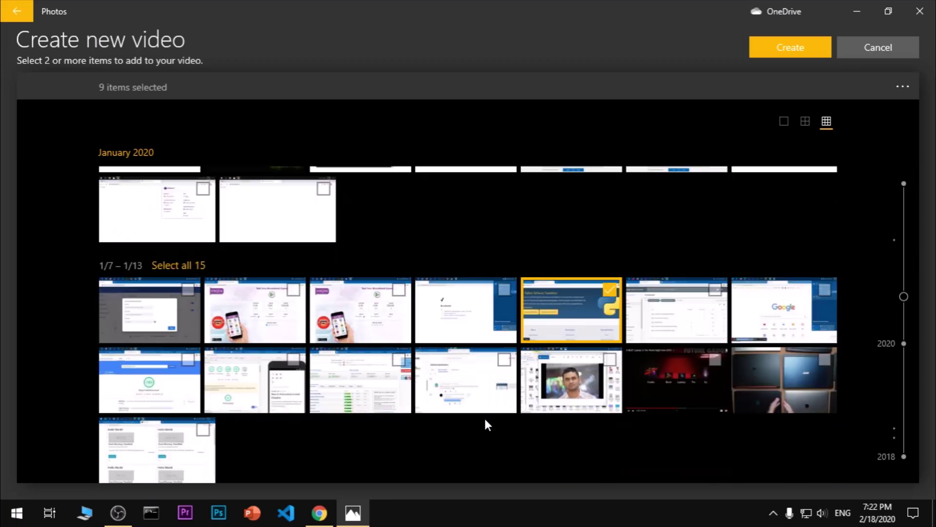
scroll(486, 425, "down", 1)
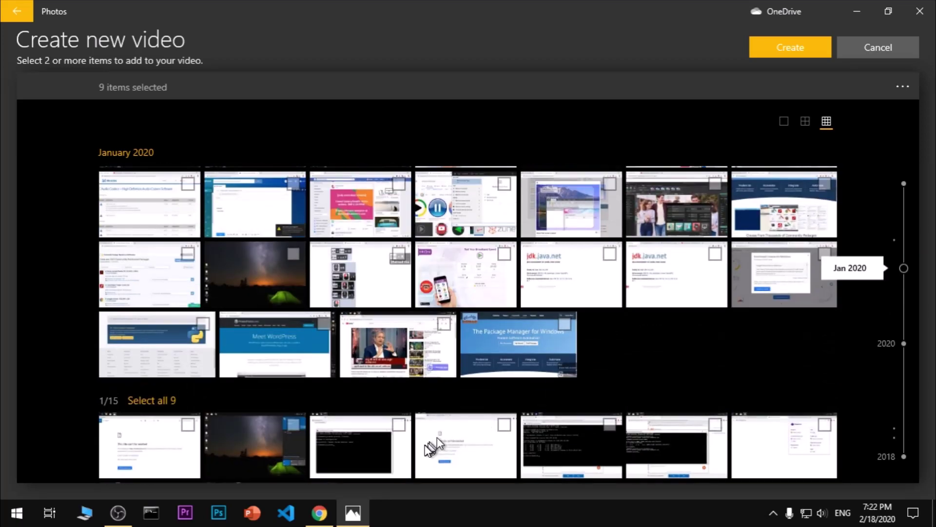
left_click(395, 447)
left_click(562, 447)
left_click(658, 439)
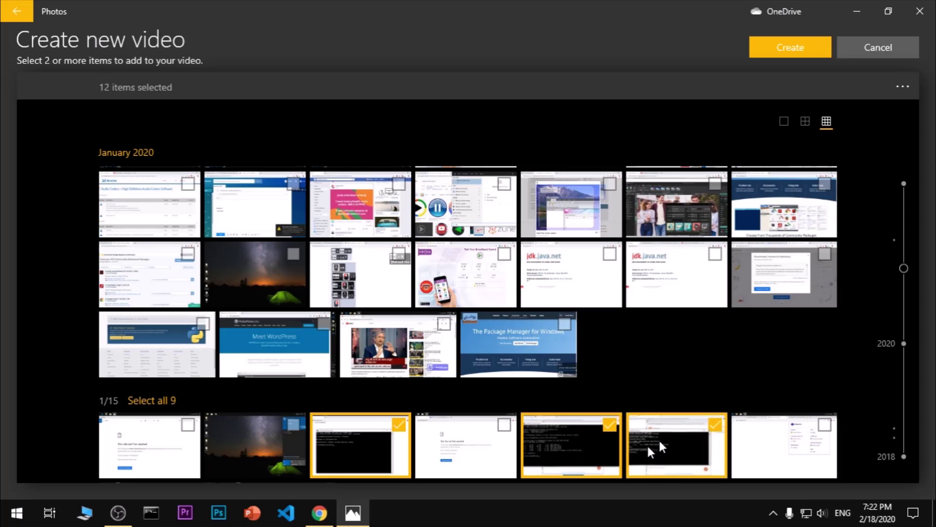
Create the video from the selection, naming it 'new vid'
left_click(814, 52)
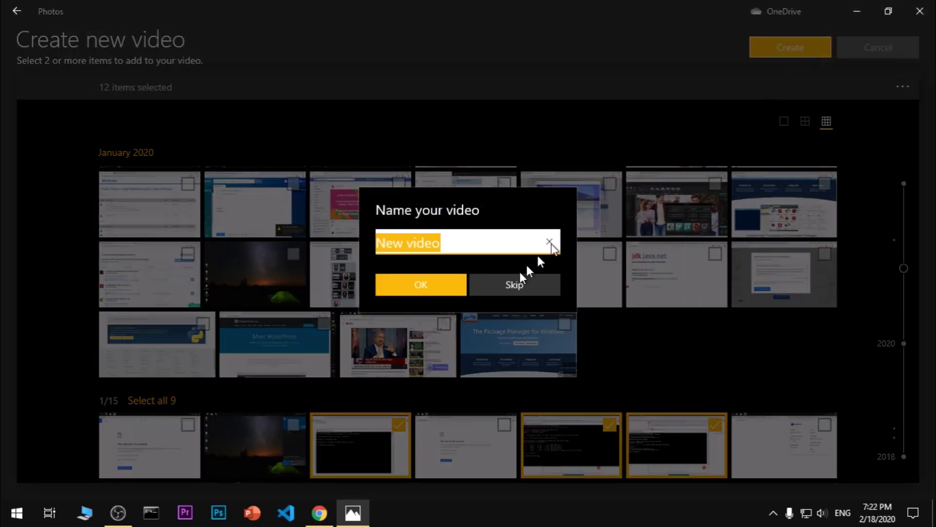
key("BackSpace")
type("new vid")
key("Return")
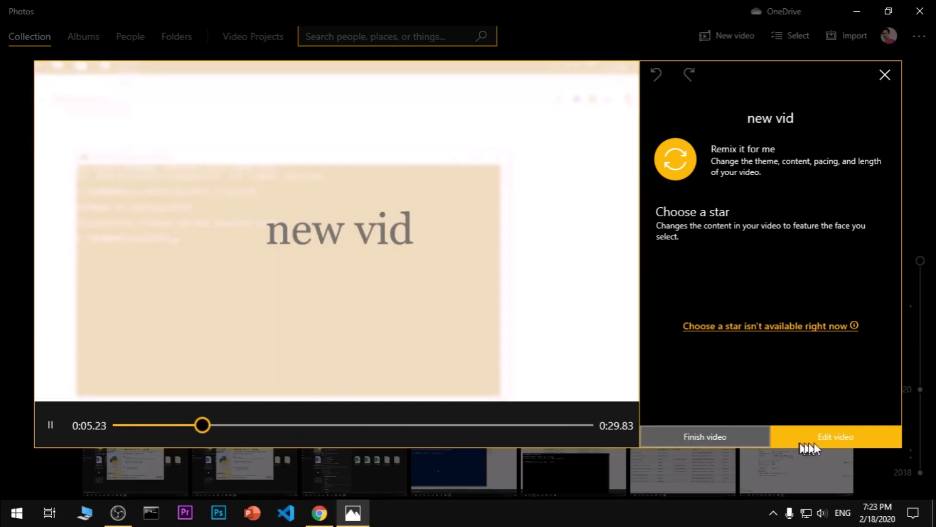
Open new vid in the editor and show the Background music list
left_click(831, 443)
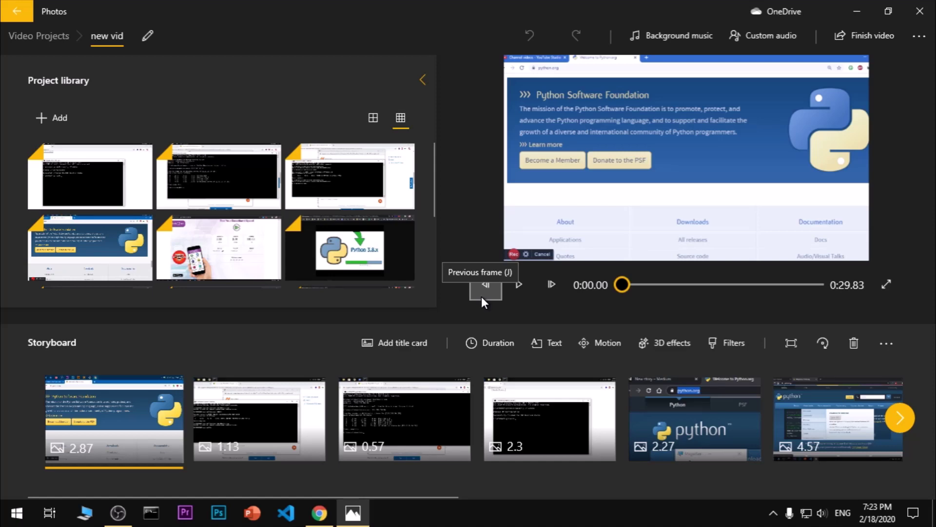
left_click(665, 38)
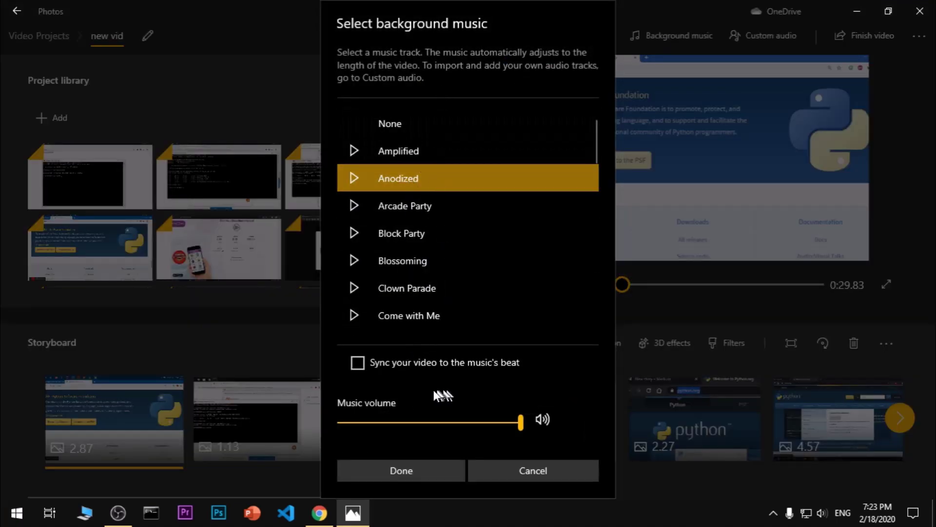
Set the Anodized music volume to about 43% and confirm it
left_click_drag(405, 422, 425, 424)
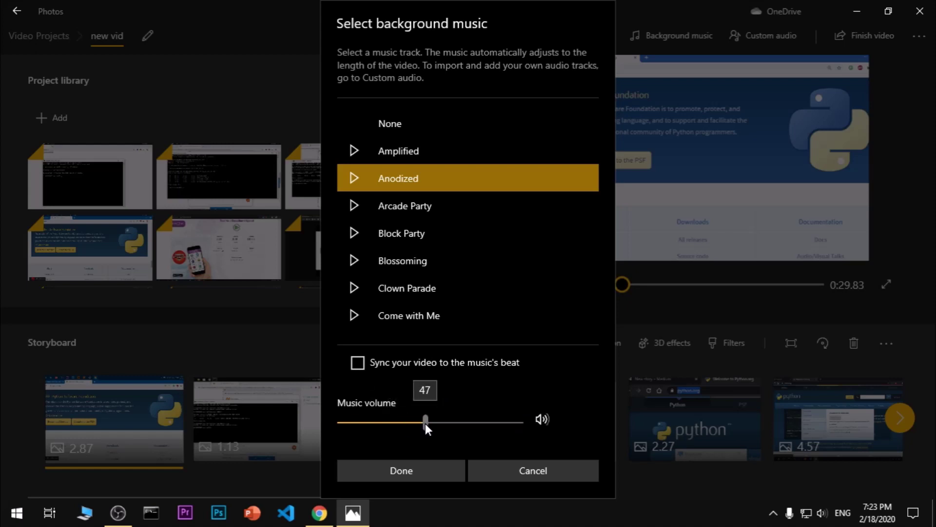
left_click(430, 469)
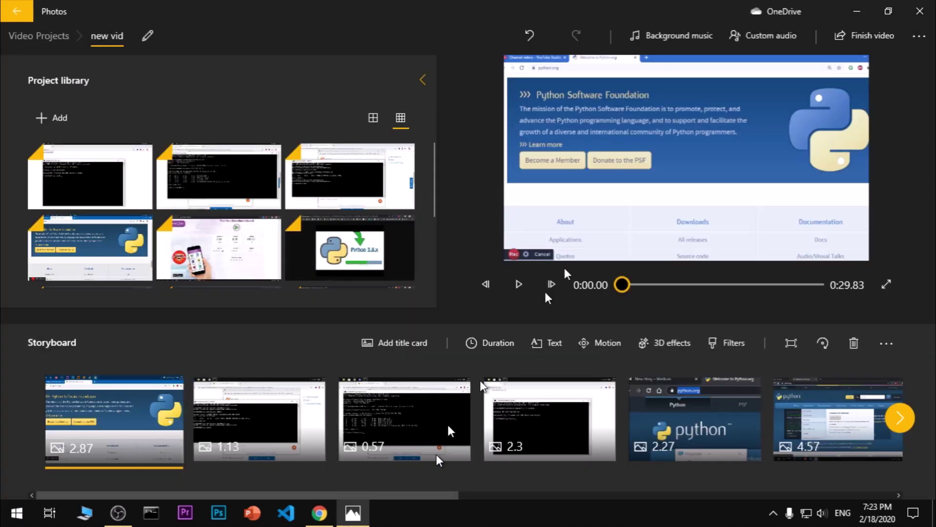
left_click(686, 34)
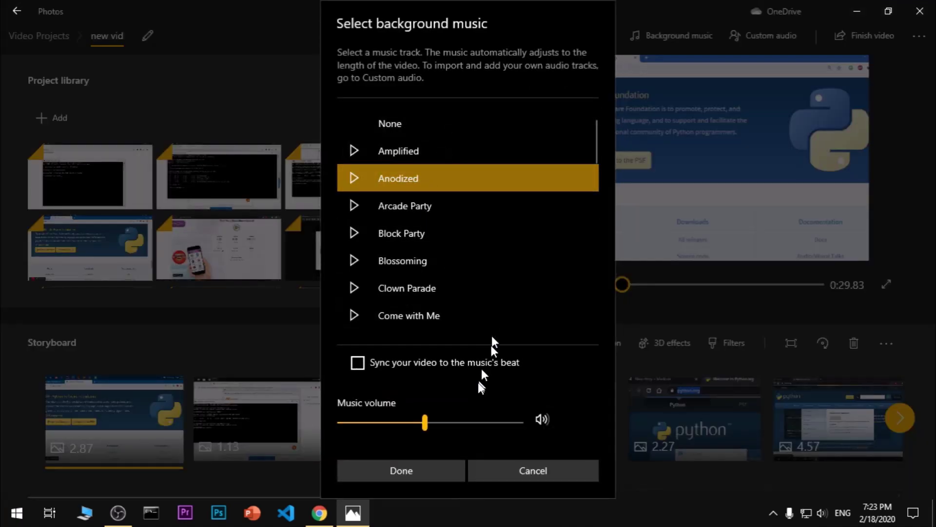
left_click(504, 468)
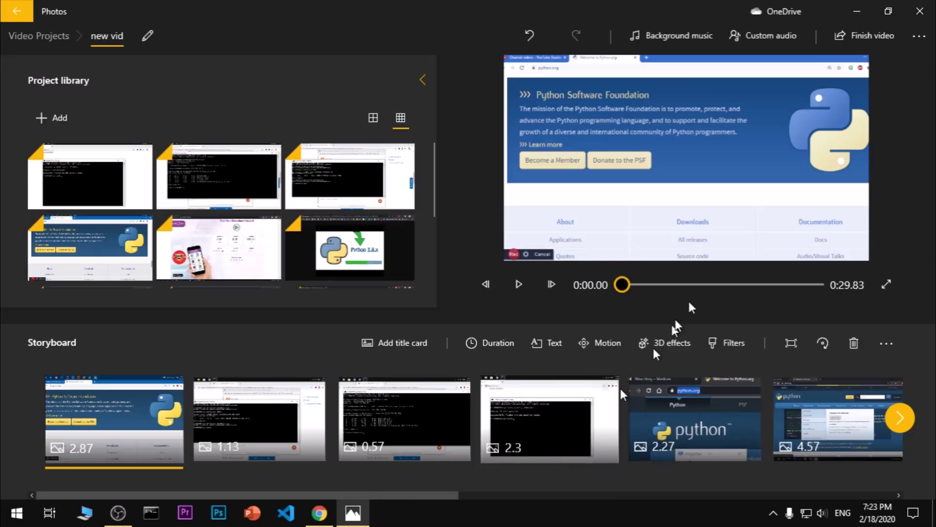
left_click(774, 37)
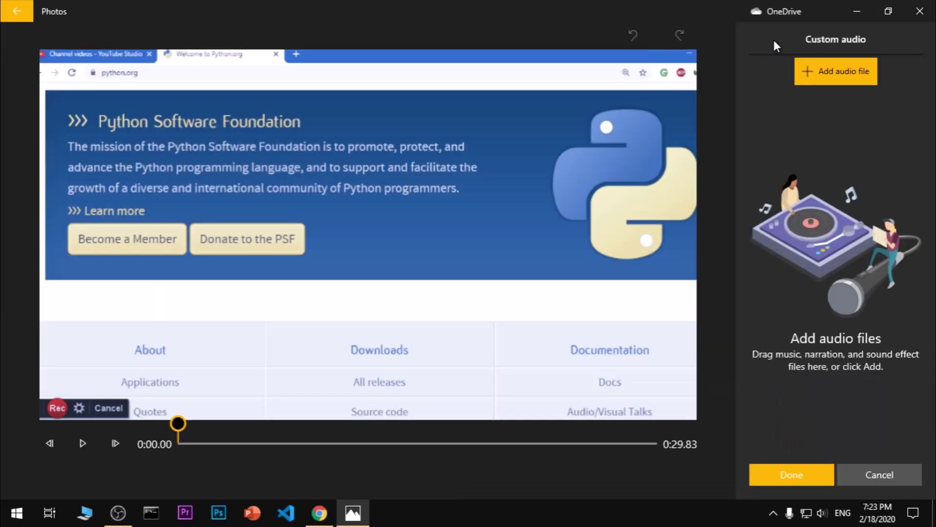
left_click(849, 73)
left_click(876, 473)
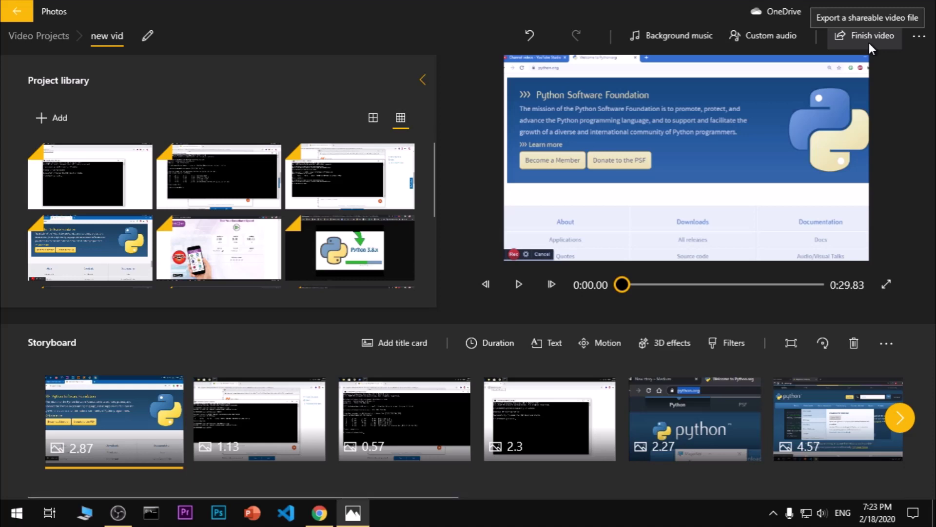
Pick Joy from the ... menu's Themes and confirm with Done
left_click(926, 43)
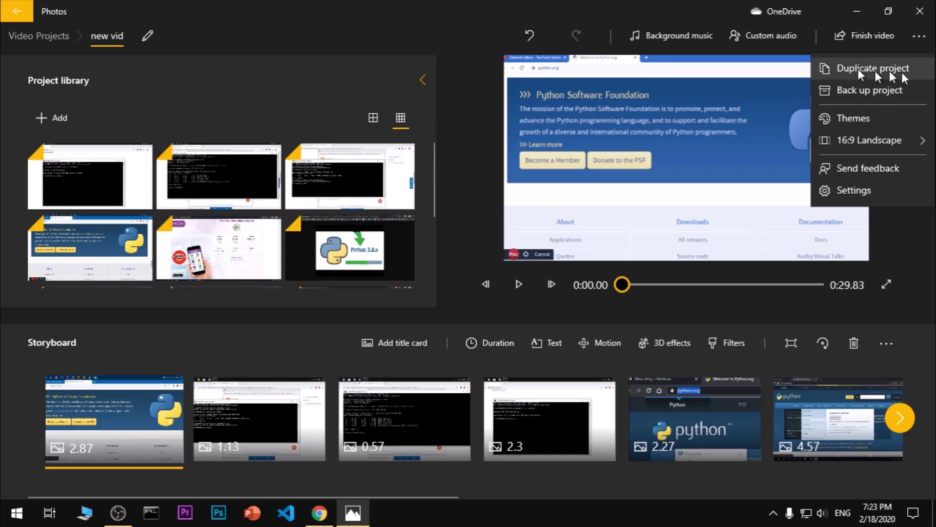
left_click(885, 117)
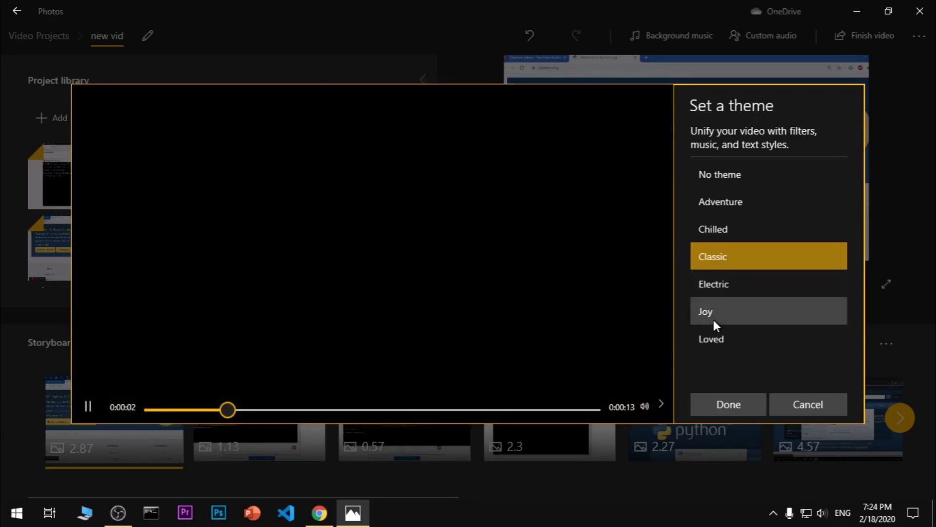
left_click(713, 319)
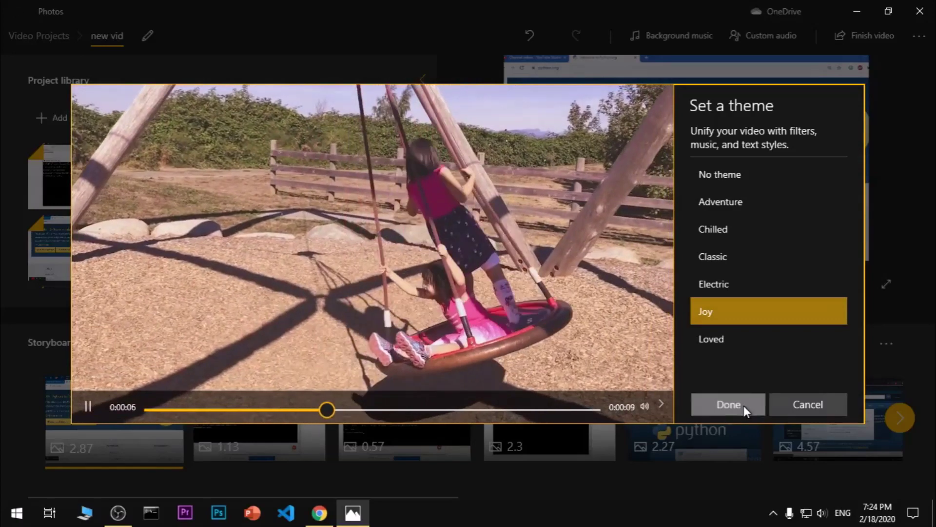
left_click(744, 405)
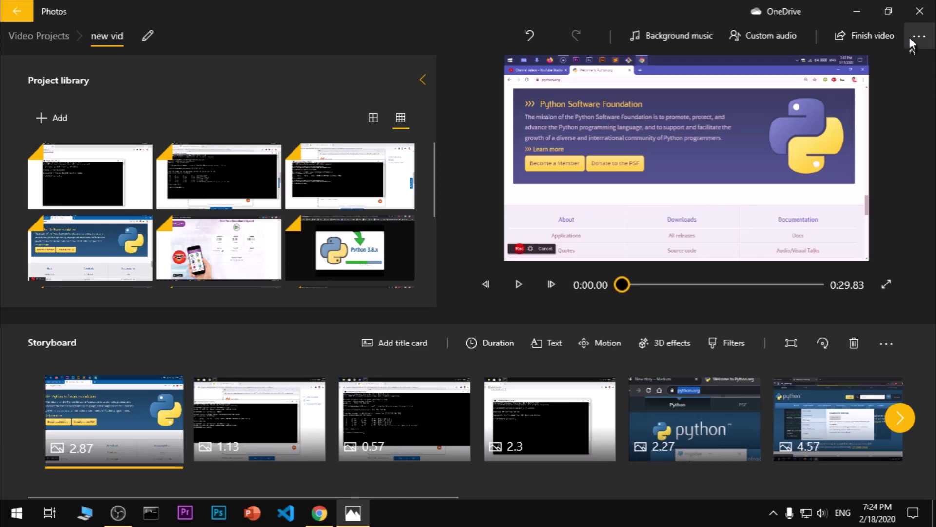
left_click(911, 38)
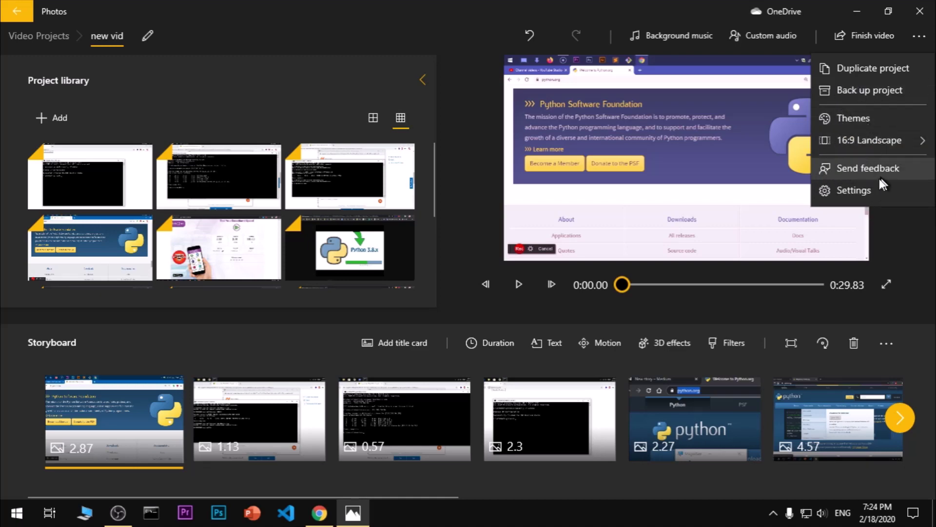
left_click(196, 341)
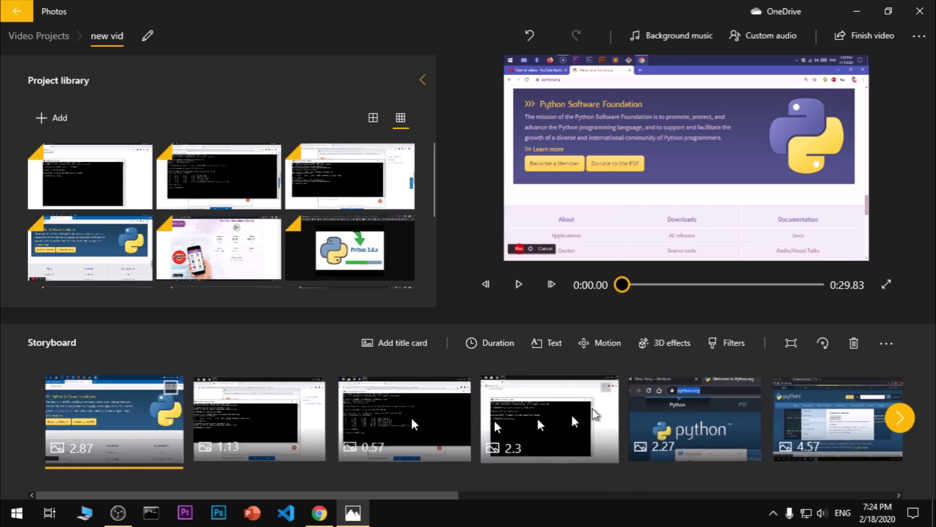
key("ctrl+a")
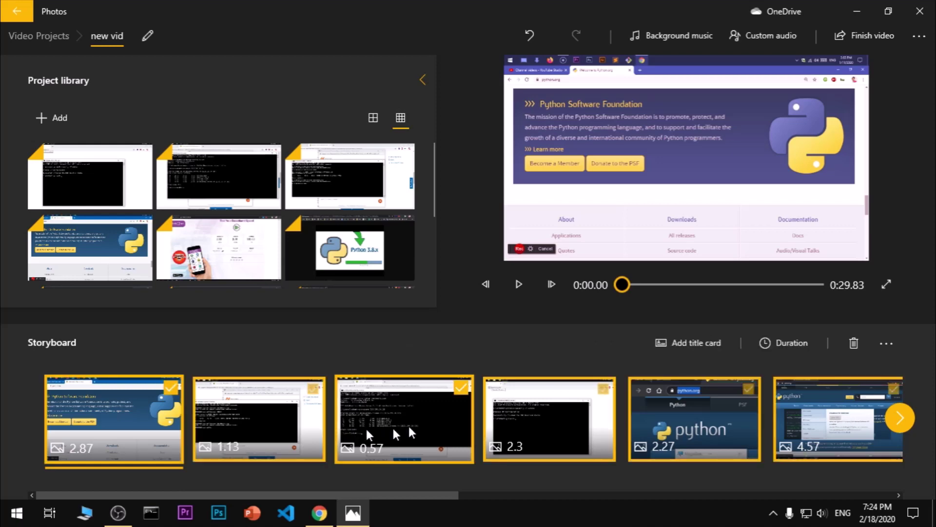
left_click(854, 344)
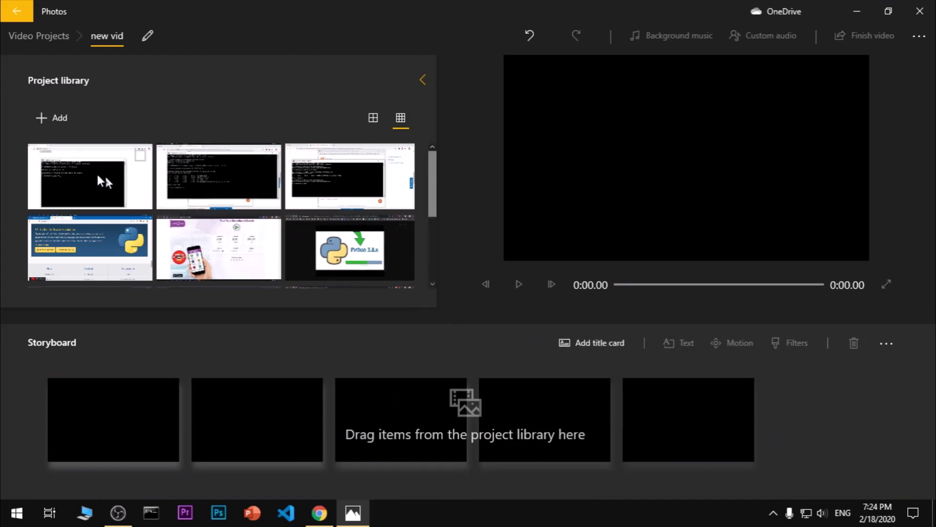
left_click(98, 175)
key("ctrl+a")
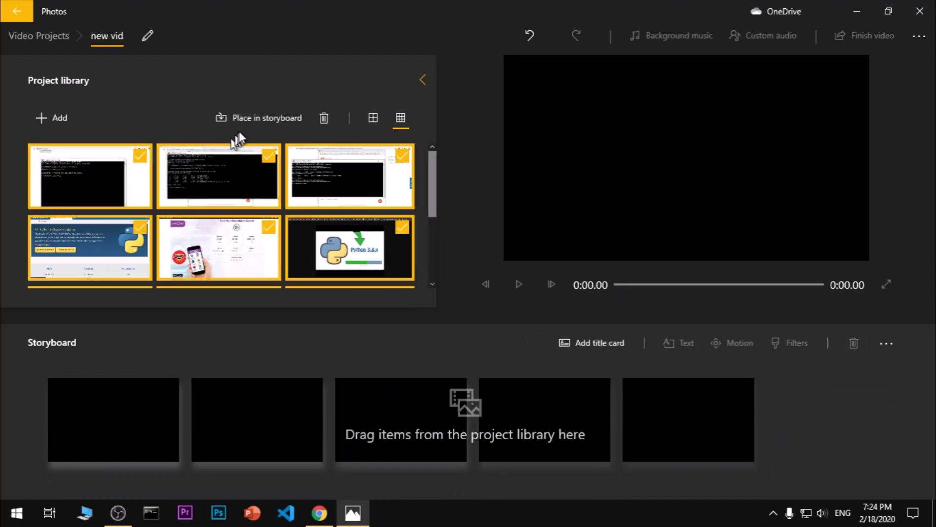
left_click(254, 117)
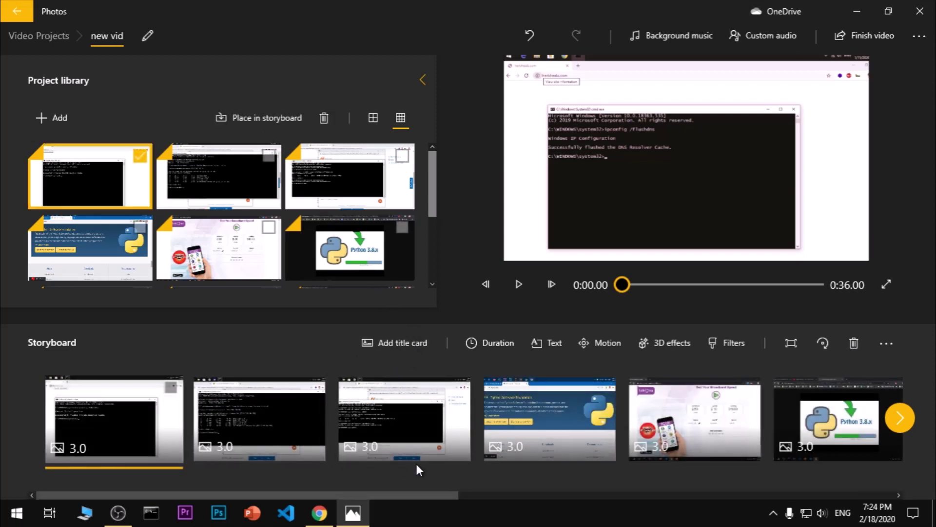
left_click(219, 443)
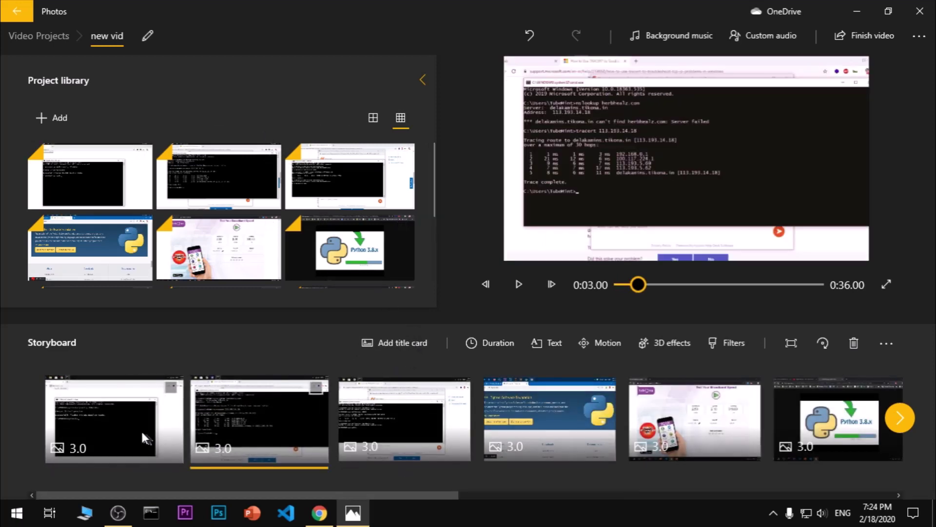
left_click(141, 429)
left_click(655, 212)
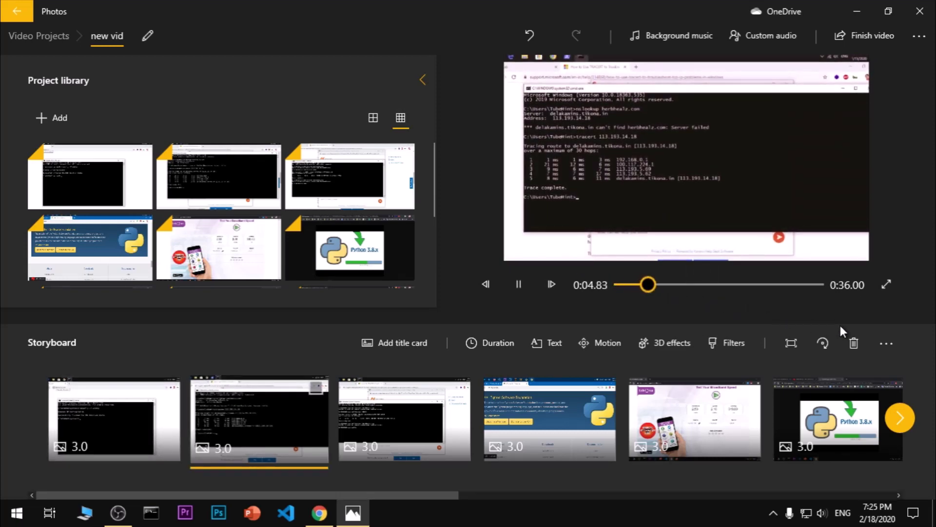
key("space")
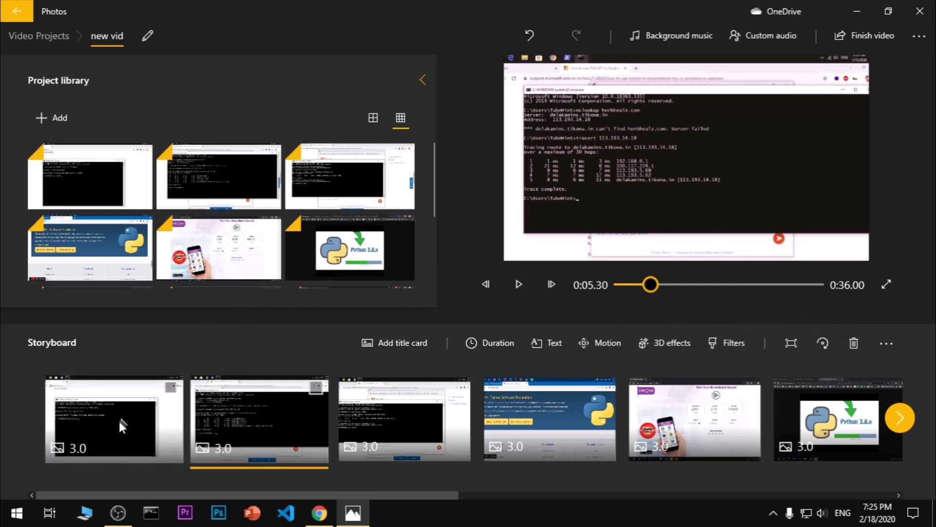
mouse_move(405, 418)
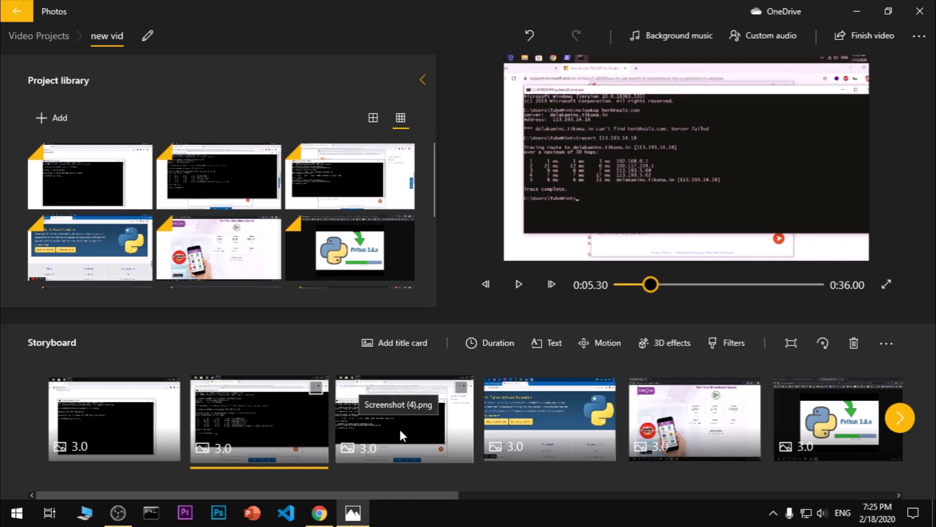
left_click(92, 404)
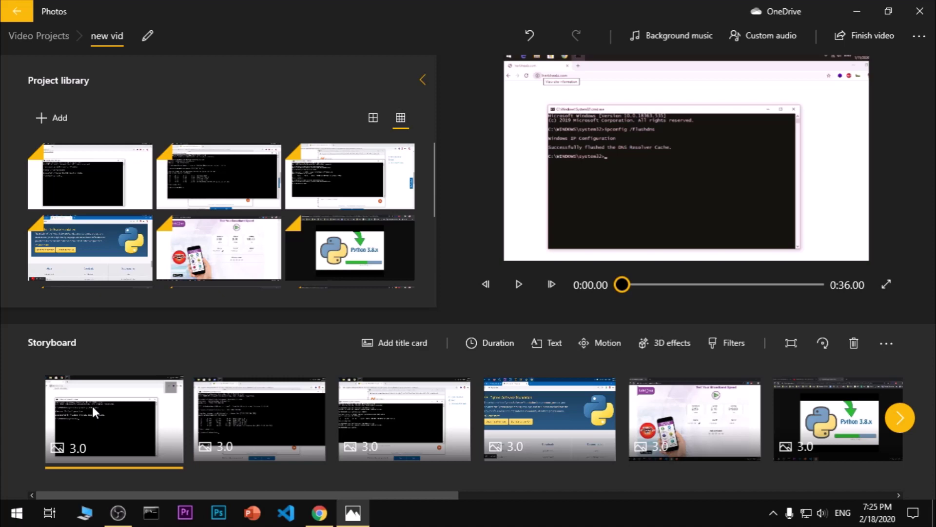
Set all storyboard clips to 2 sec, then select the Python Software Foundation clip
key("ctrl+a")
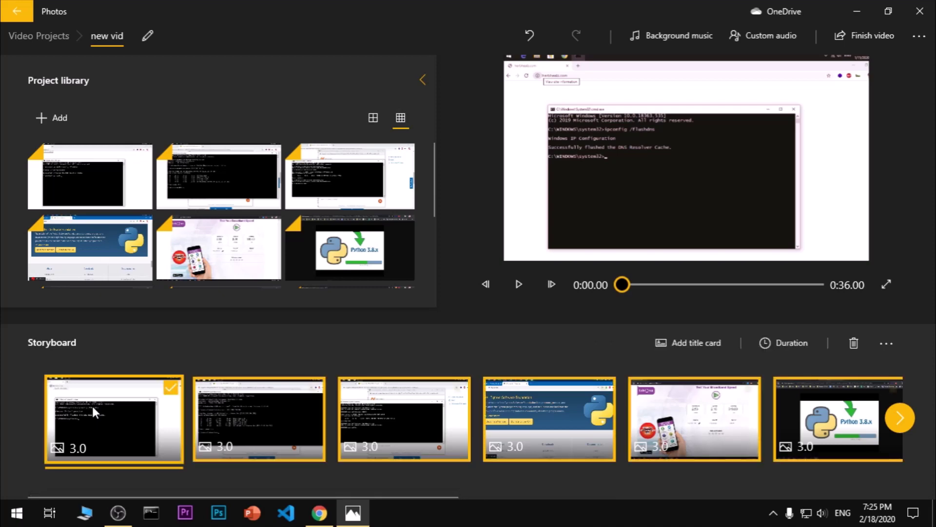
left_click(786, 343)
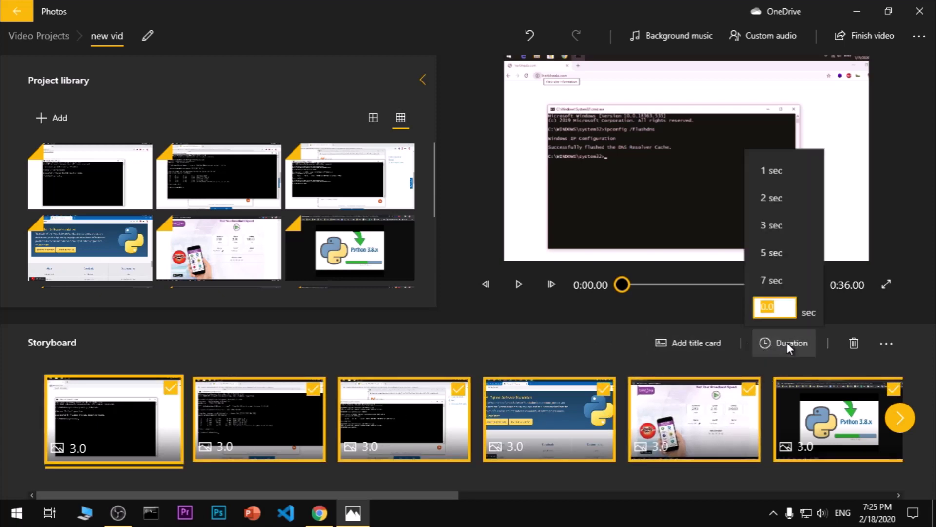
left_click(775, 199)
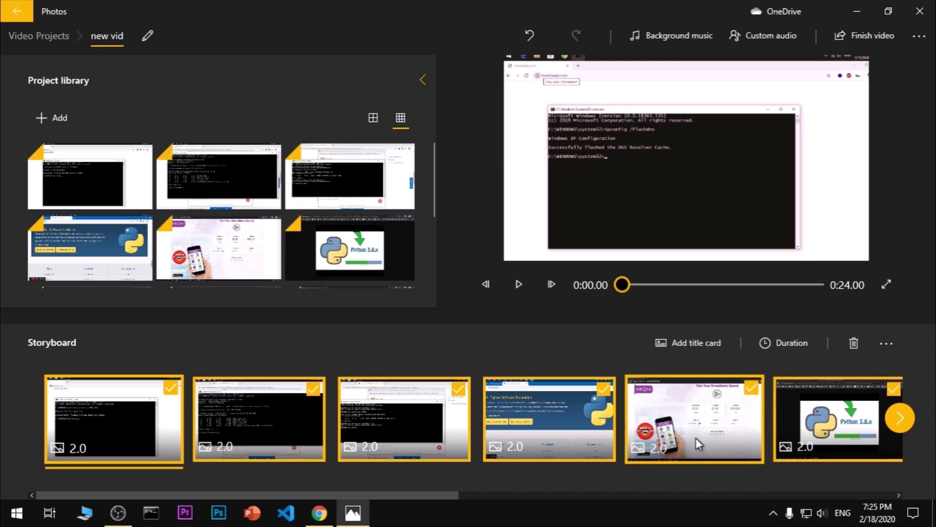
left_click(593, 426)
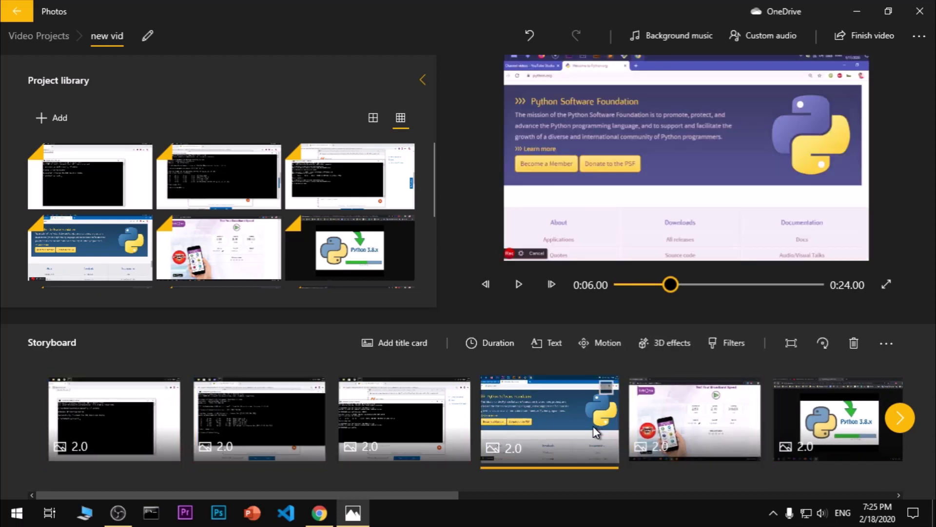
scroll(594, 426, "down", 5)
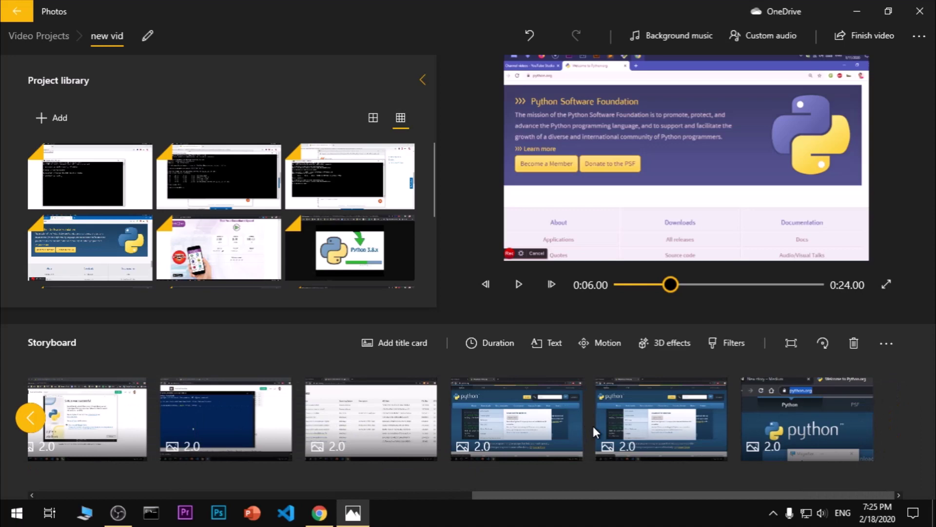
scroll(593, 425, "up", 5)
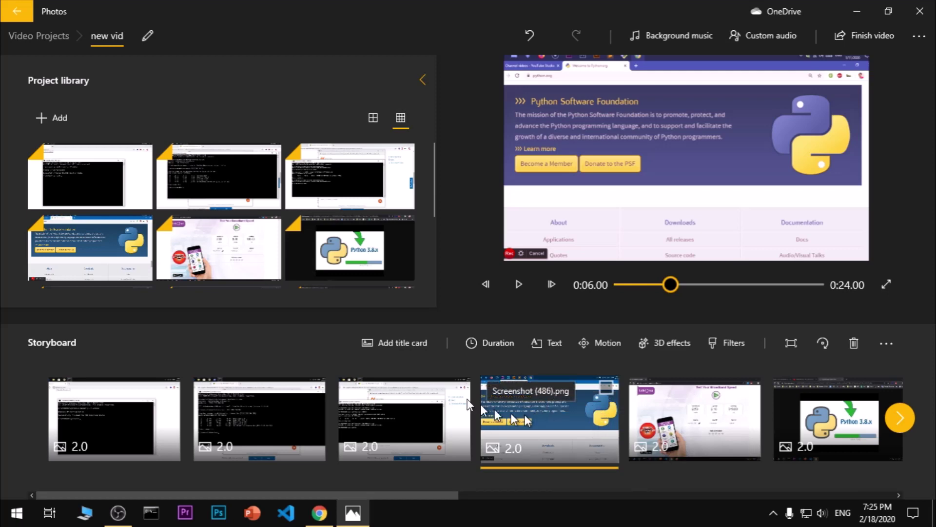
Insert a title card before the first clip, keeping it in the opening slot
left_click(124, 425)
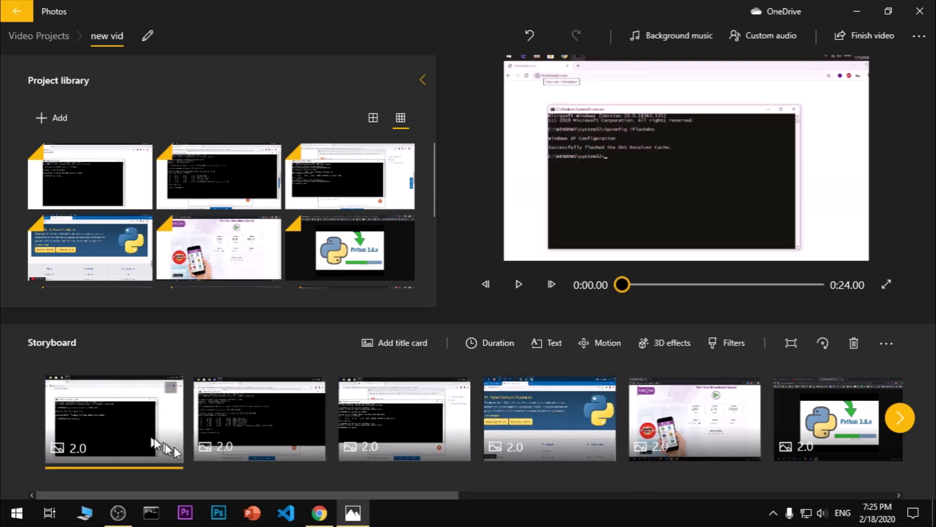
left_click(401, 341)
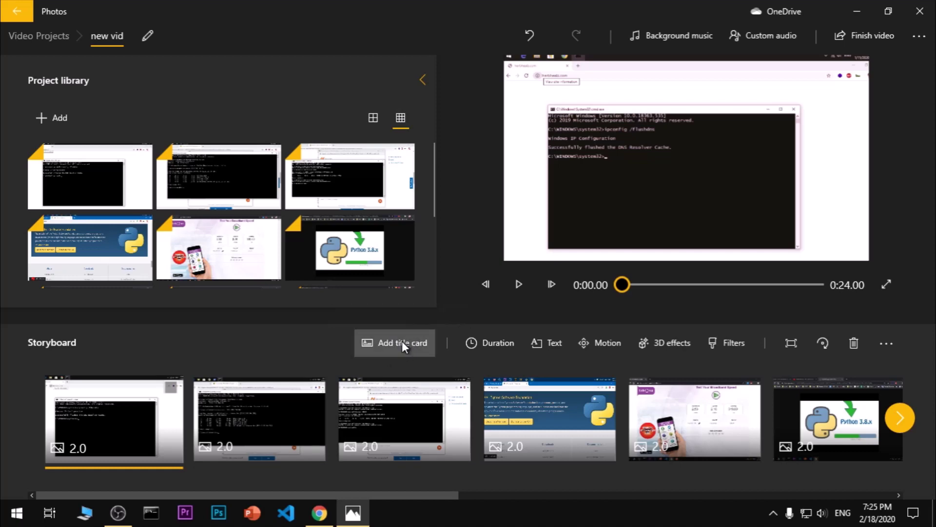
mouse_move(167, 420)
left_mouse_down()
mouse_move(712, 437)
mouse_move(106, 440)
left_mouse_up()
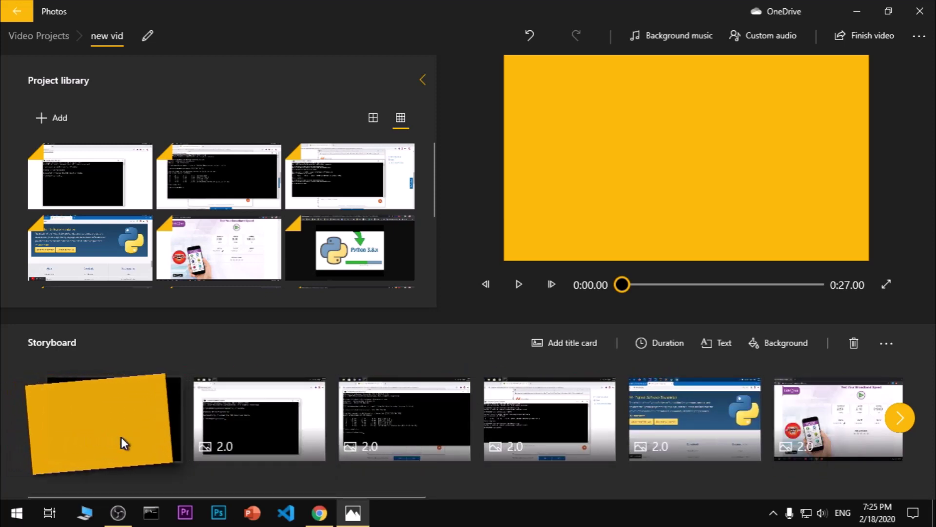
left_click_drag(106, 441, 122, 438)
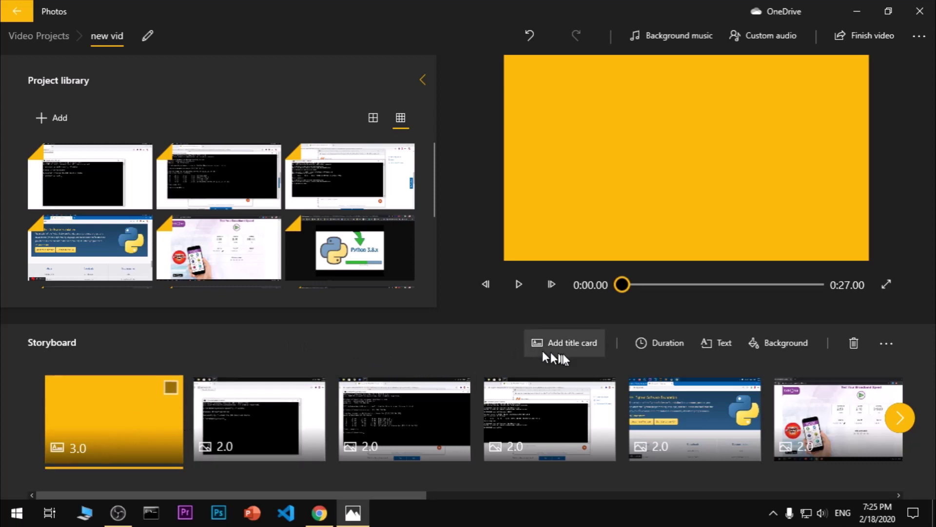
Open the title card's text editor and shorten how long the title text shows
left_click(720, 344)
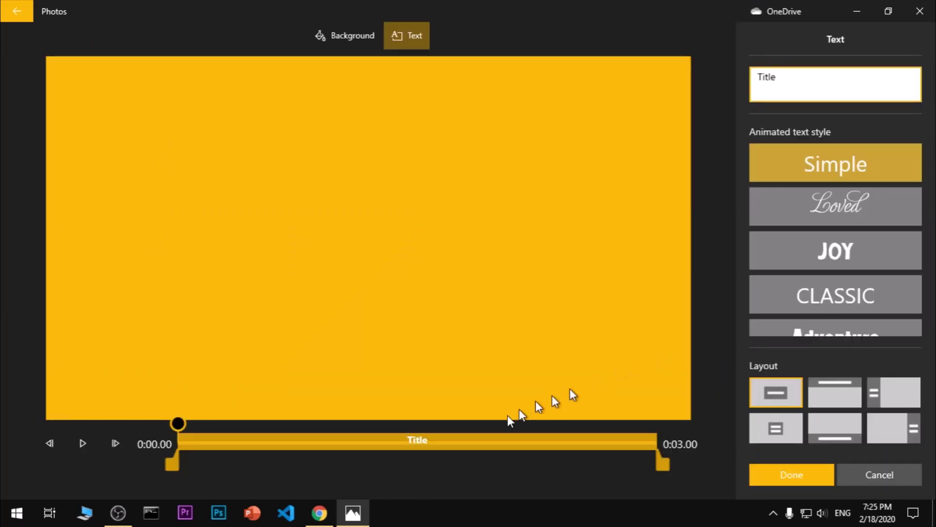
left_click_drag(662, 461, 492, 461)
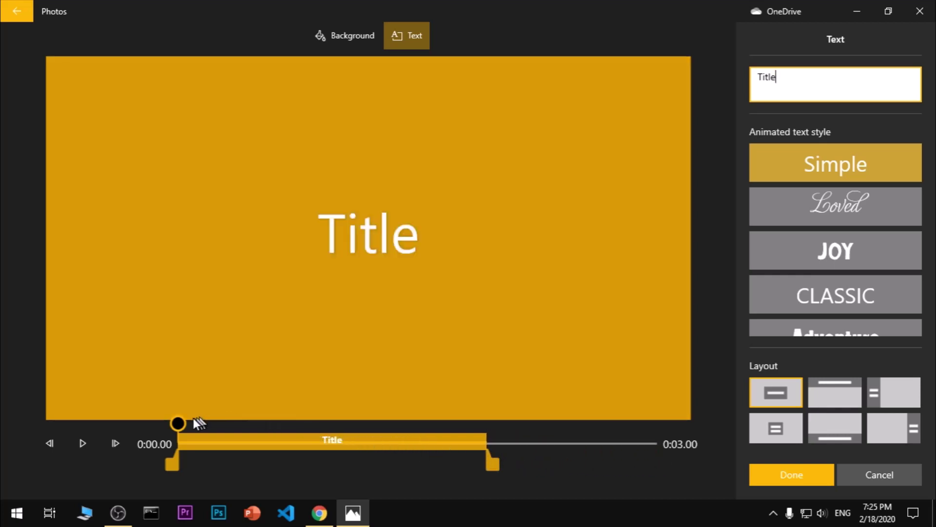
left_click_drag(180, 423, 176, 426)
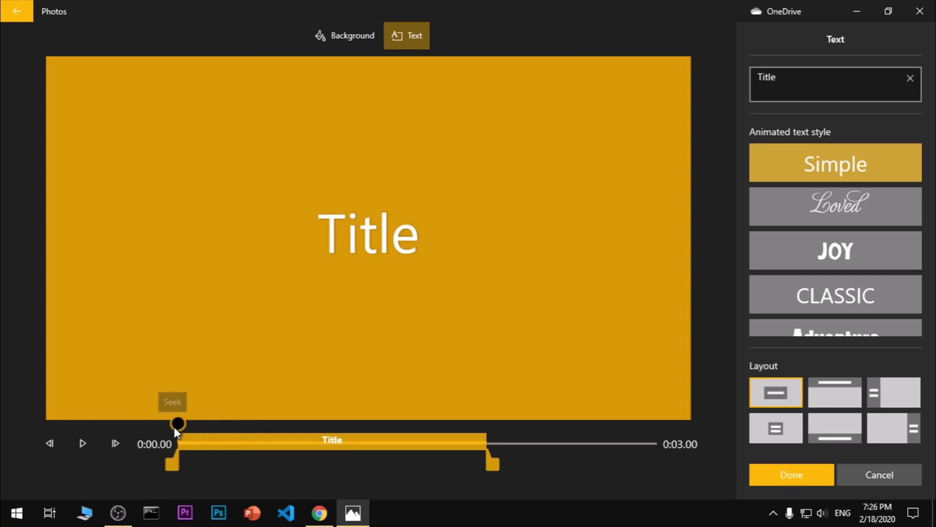
left_click_drag(492, 464, 450, 468)
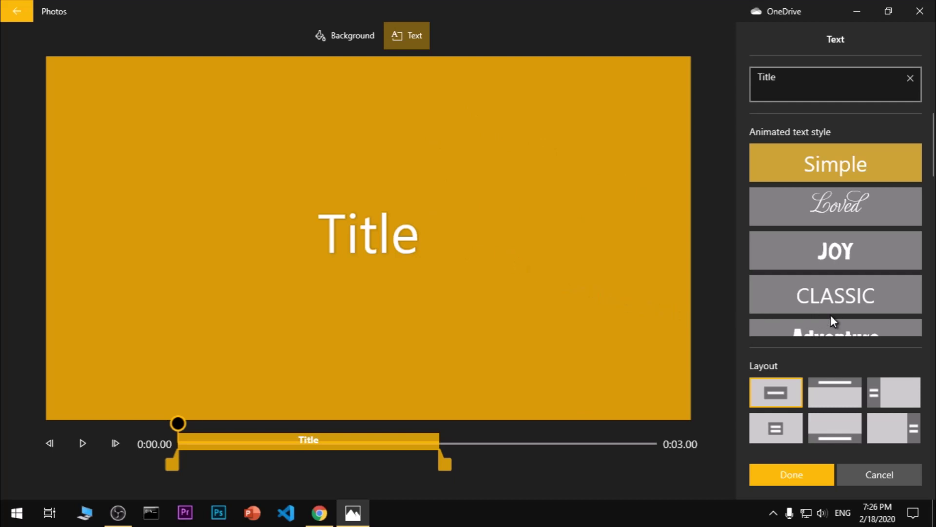
scroll(848, 278, "down", 2)
Preview the Adventure, Quiet, Classic and Joy text styles, then apply Loved
left_click(843, 270)
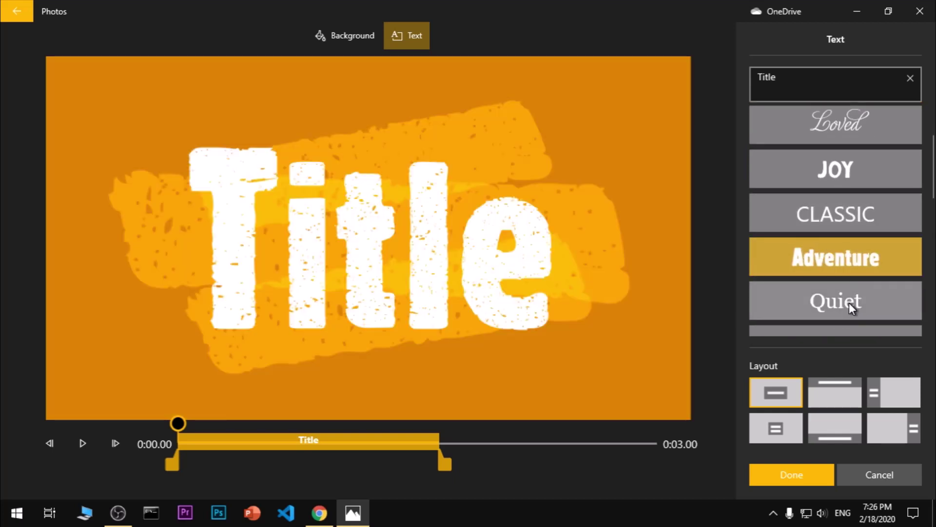
left_click(848, 300)
left_click(840, 260)
left_click(842, 218)
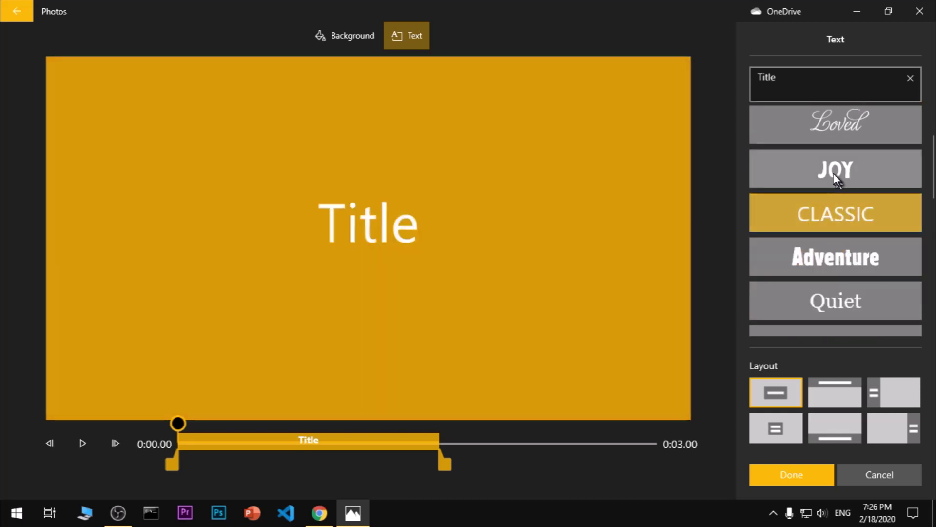
left_click(833, 173)
left_click(822, 125)
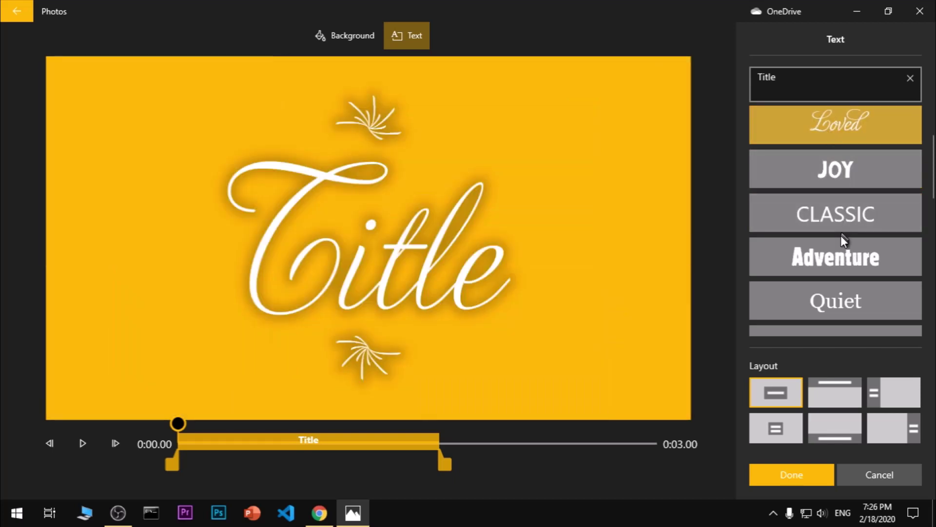
Replace the placeholder title text with 'Hello World..'
left_click(795, 76)
key("BackSpace")
key("BackSpace")
key("BackSpace")
key("BackSpace")
key("BackSpace")
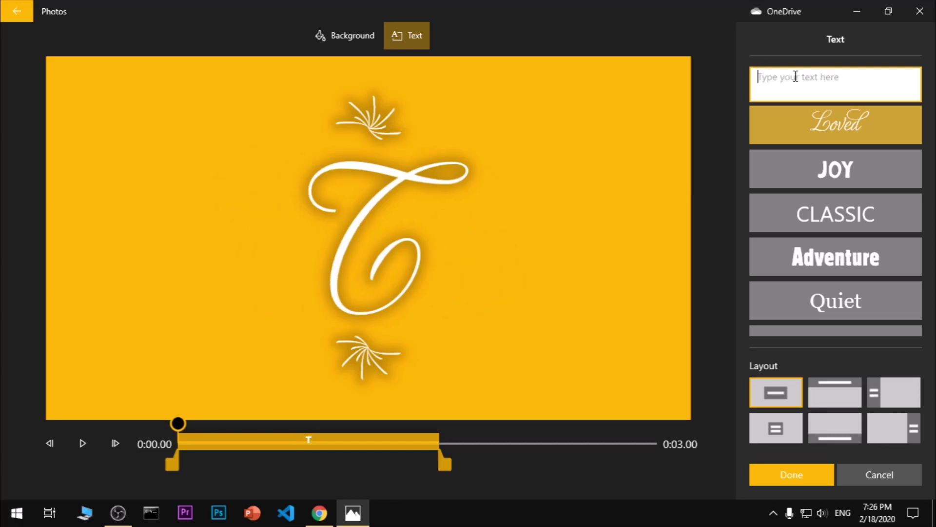
type("Hello Worl")
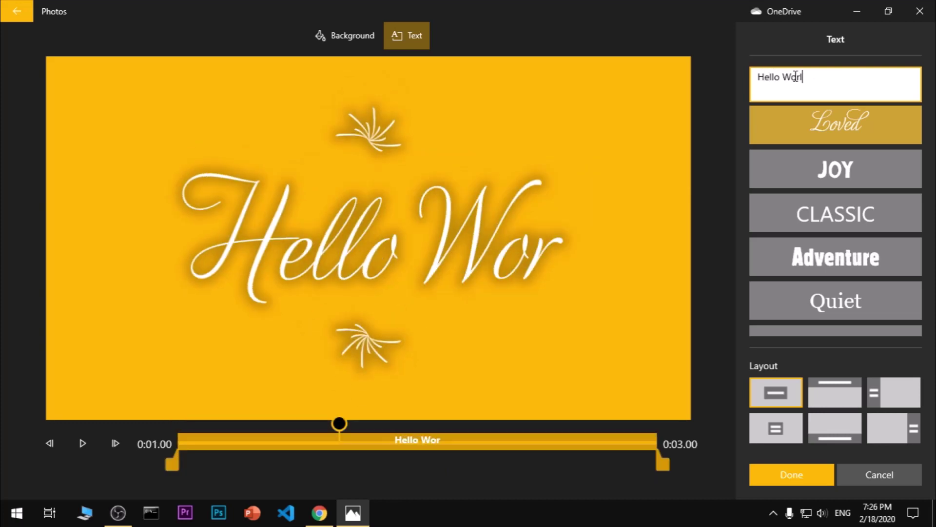
type("d..")
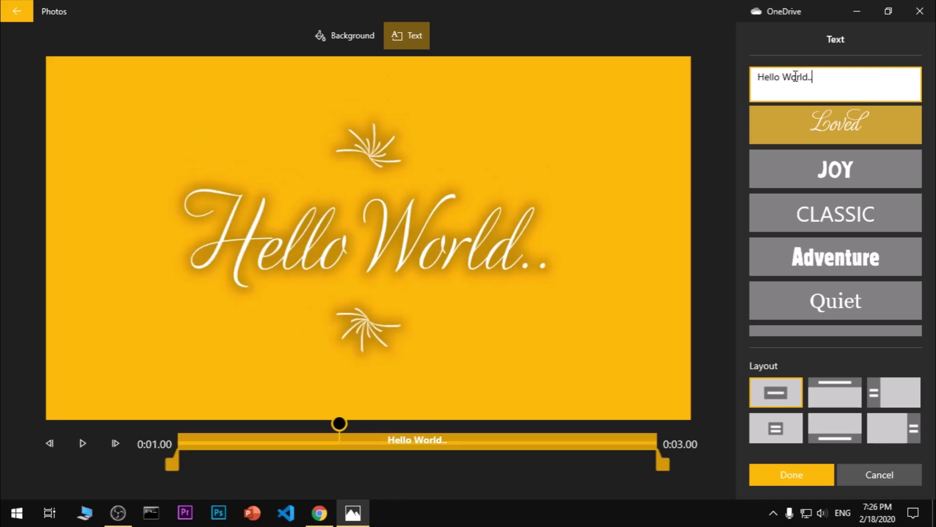
left_click(768, 393)
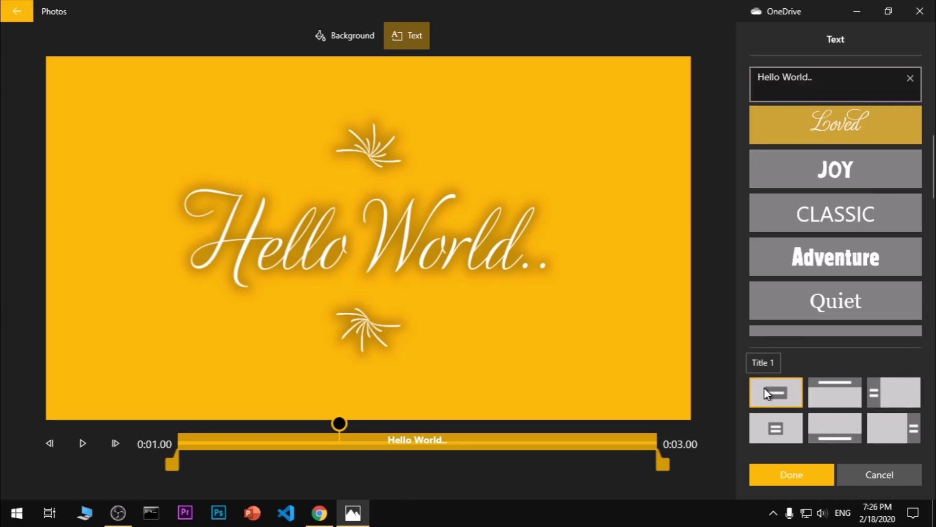
Preview several text layouts, then choose the large centred Title 1 layout
left_click(842, 384)
left_click(903, 402)
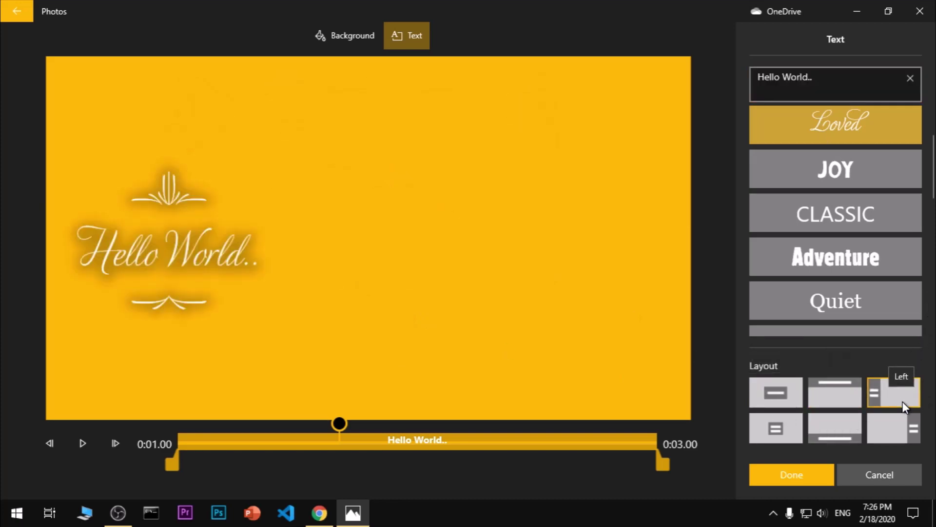
left_click(780, 431)
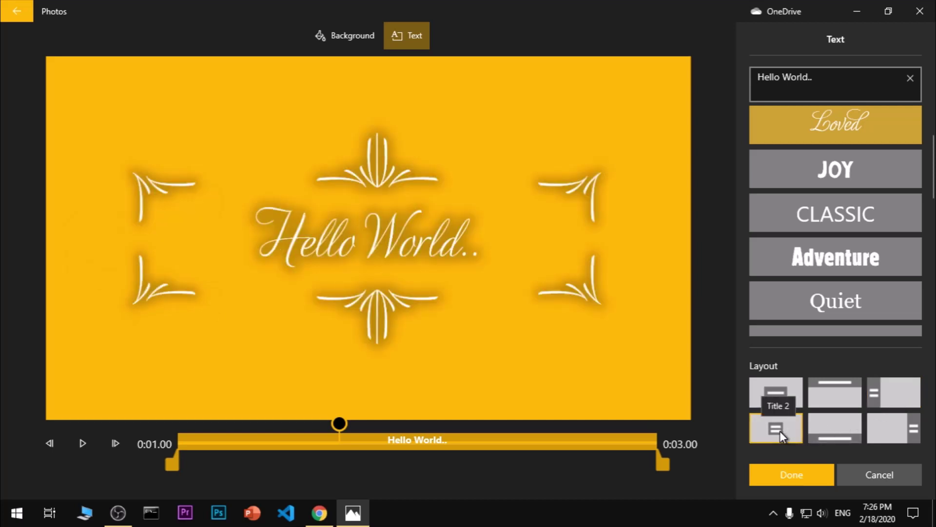
left_click(830, 434)
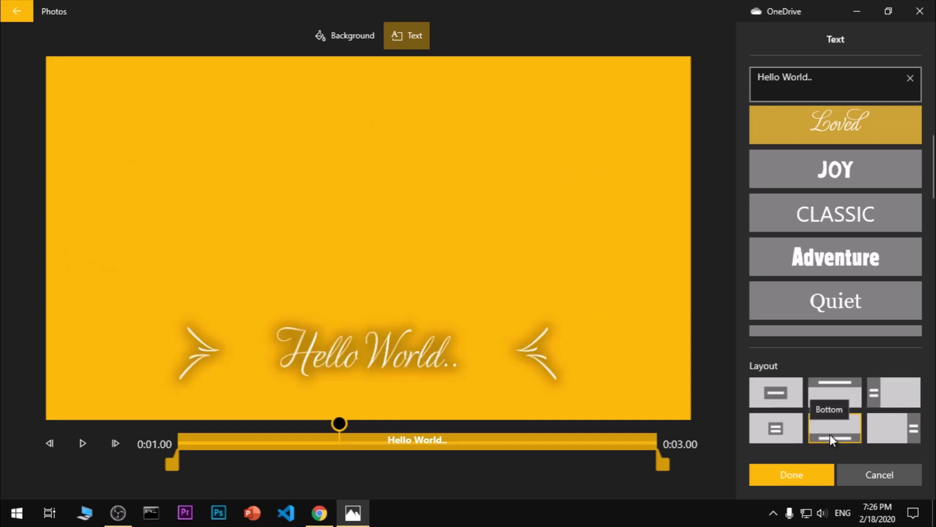
left_click(908, 434)
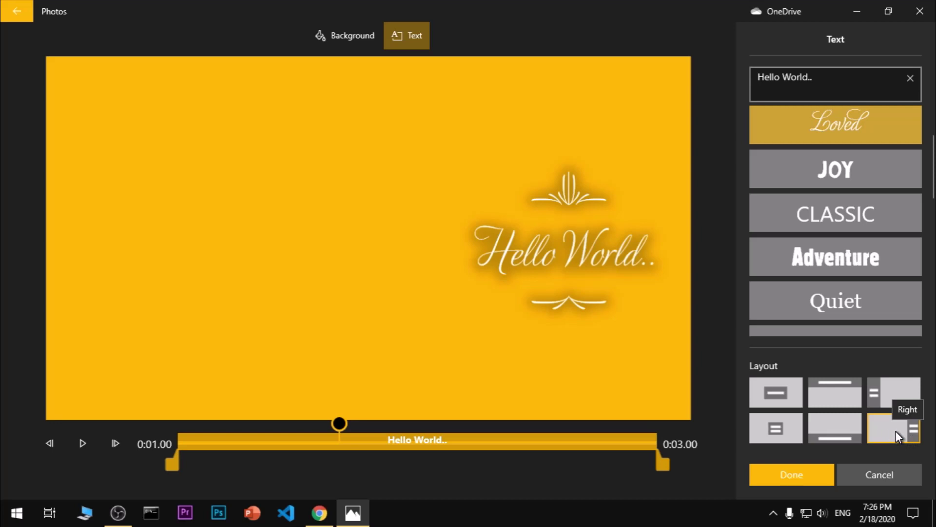
left_click(779, 403)
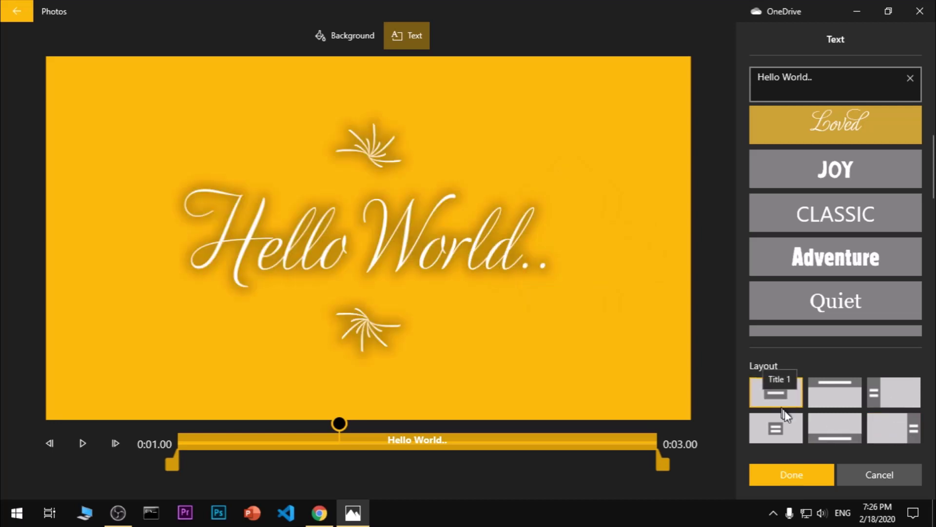
Give the 'Hello World..' title card a custom lime-green background, replacing yellow after trying lavender
left_click(811, 478)
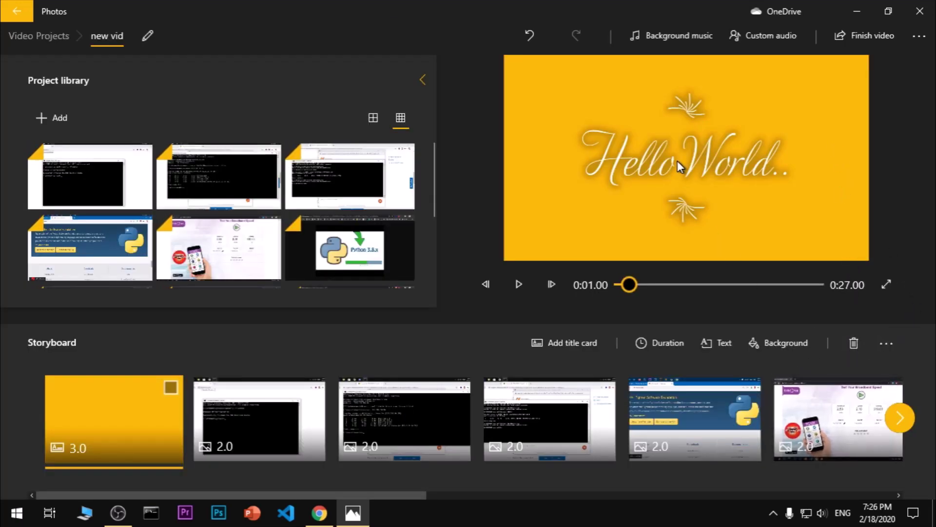
left_click(785, 349)
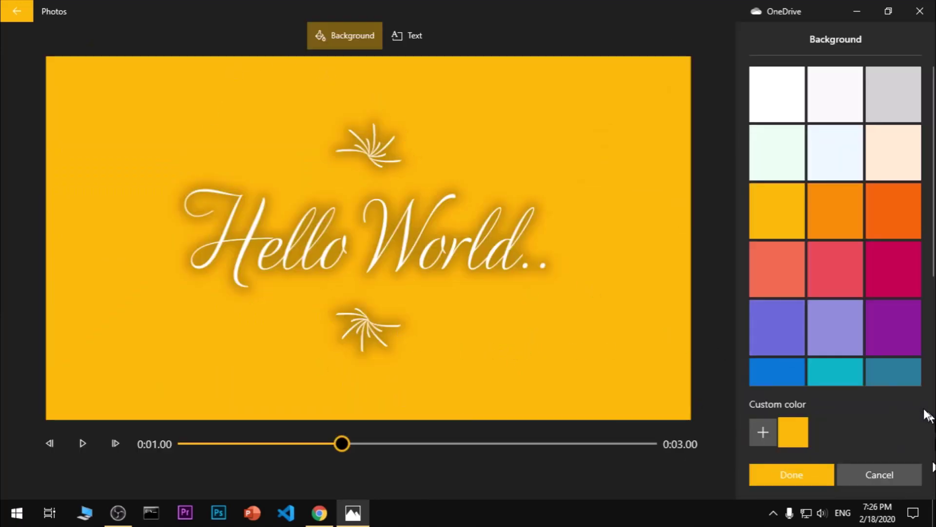
left_click(830, 345)
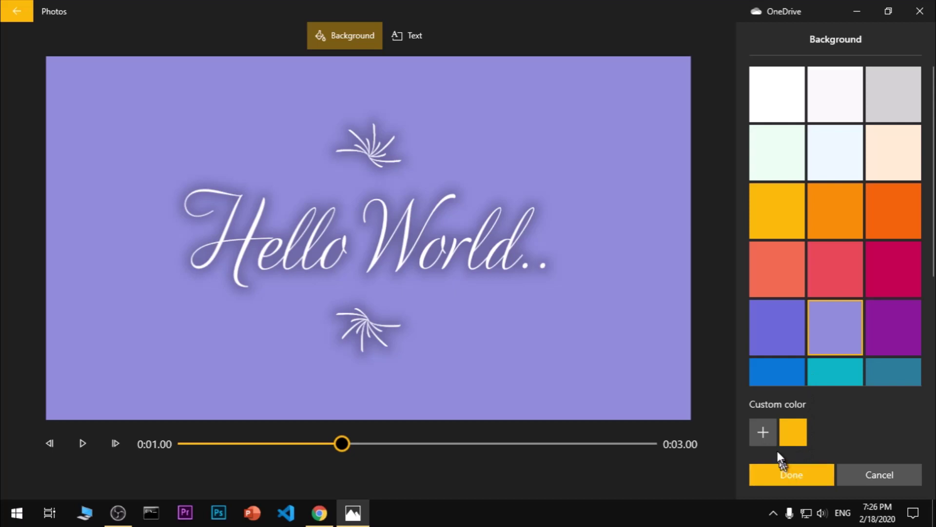
left_click(763, 437)
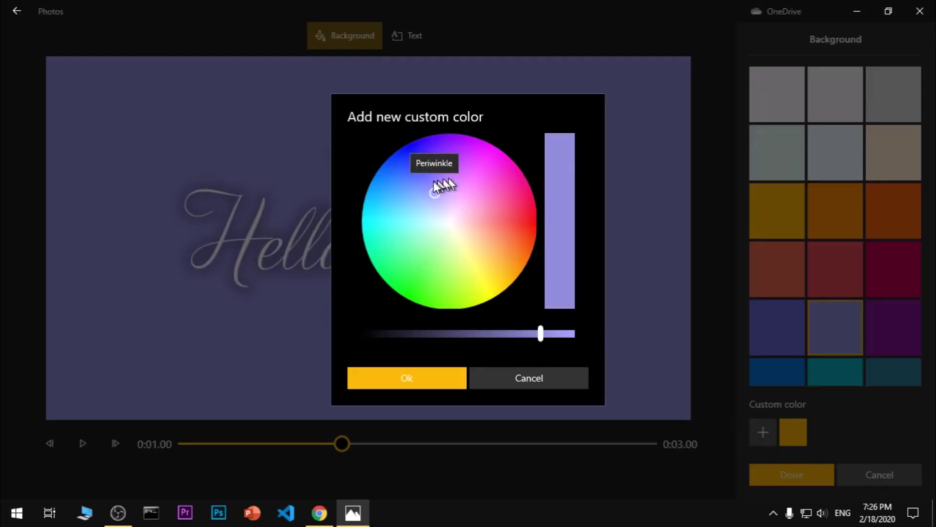
left_click_drag(436, 186, 456, 266)
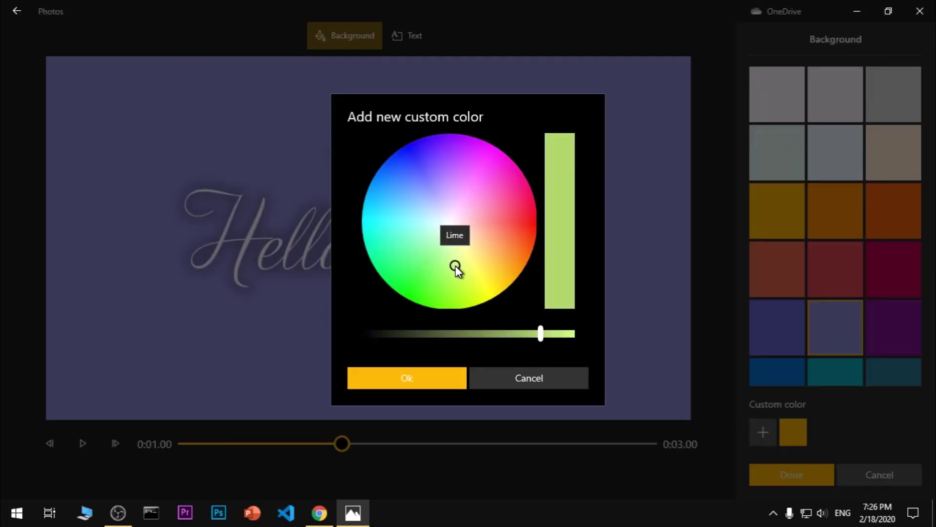
left_click(429, 377)
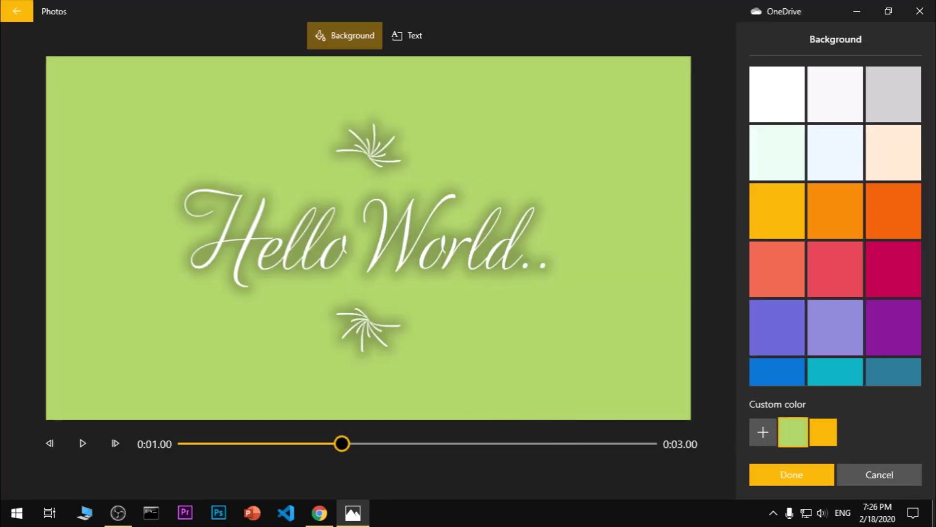
Set the lime-green 'Hello World..' title card duration to 2 sec
left_click(784, 471)
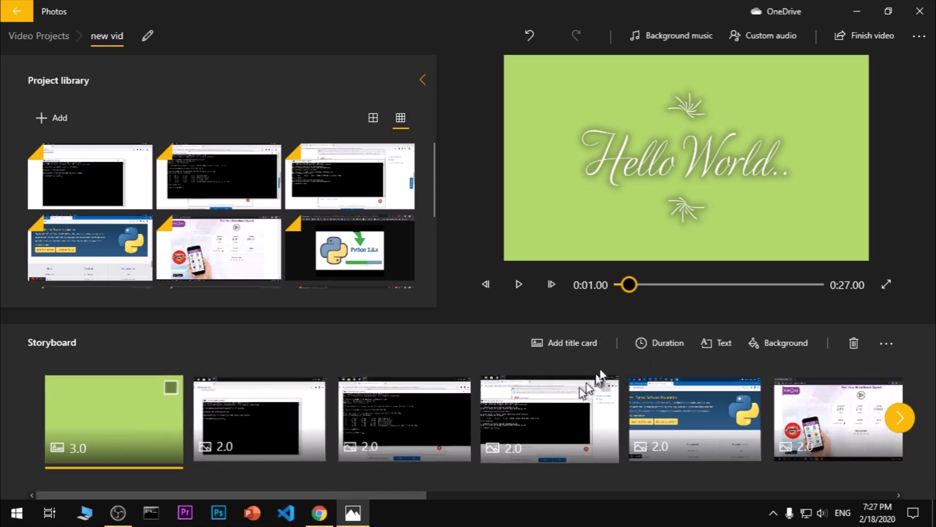
left_click(655, 344)
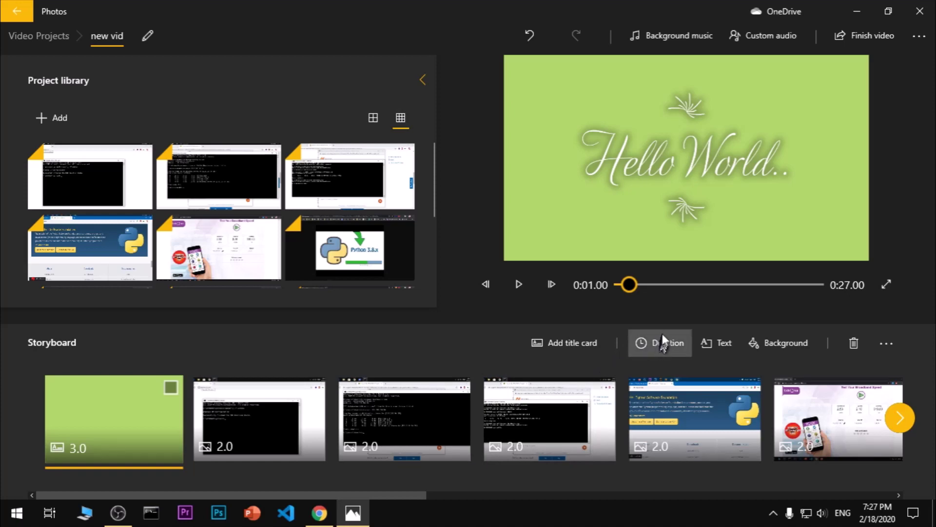
left_click(657, 198)
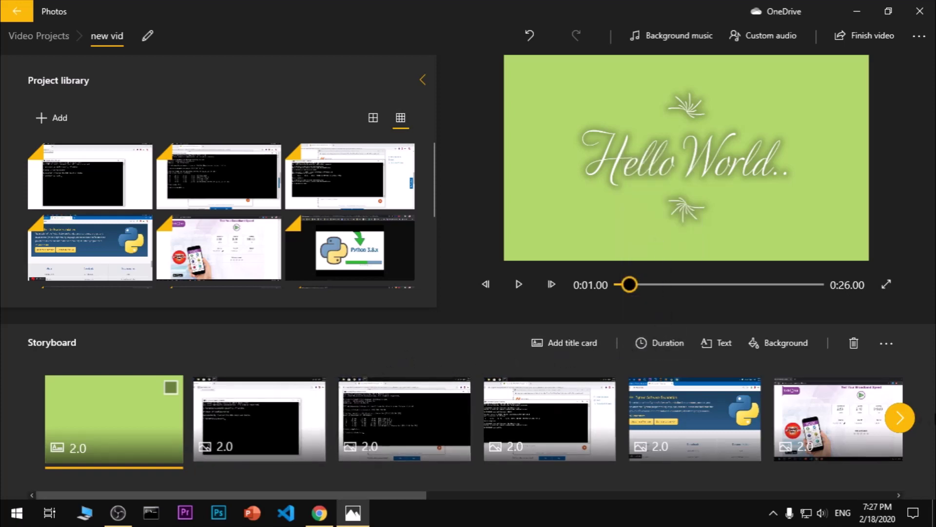
left_click(898, 419)
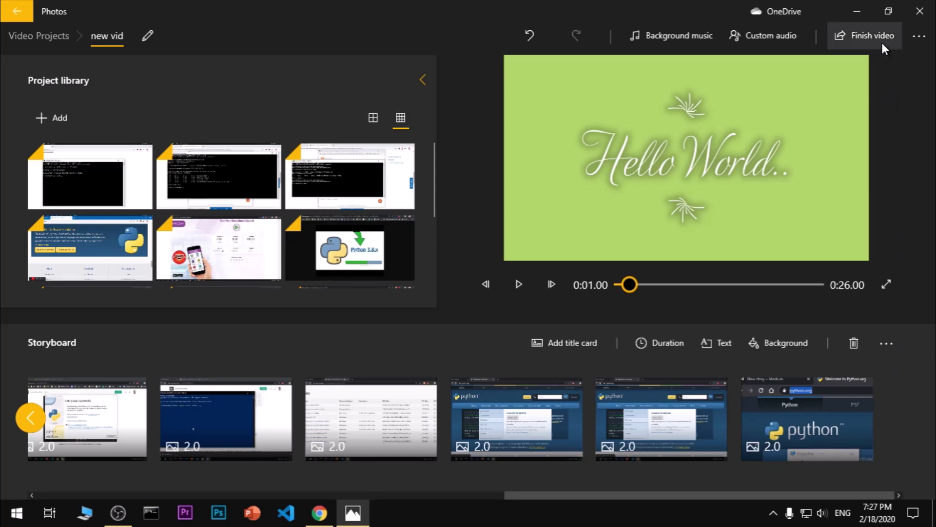
left_click(713, 398)
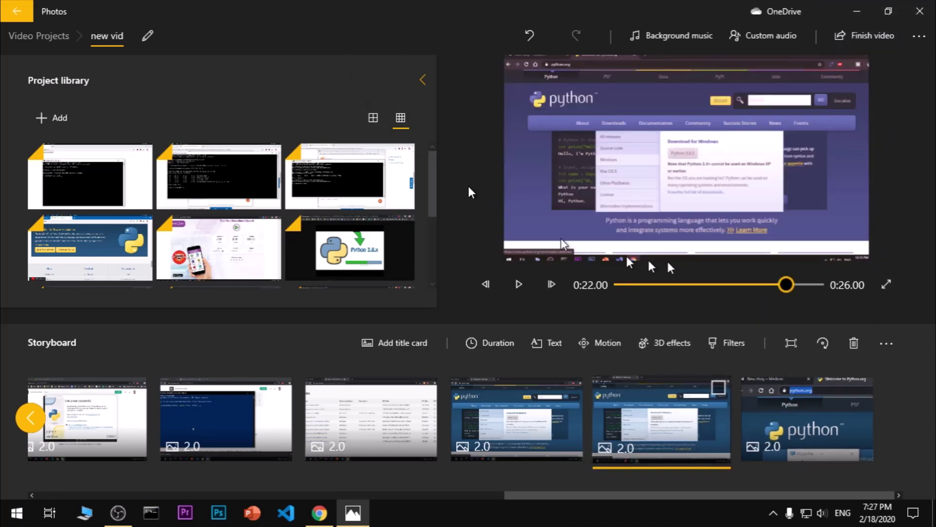
mouse_move(788, 286)
left_mouse_down()
mouse_move(621, 289)
mouse_move(831, 296)
mouse_move(622, 287)
left_mouse_up()
key("space")
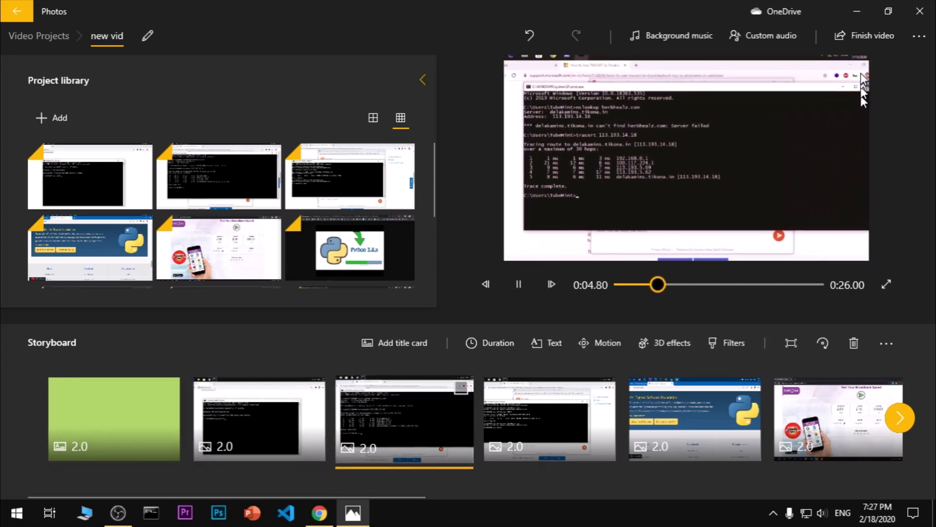
Pause the preview and keep High 1080p as the finished video's export quality
left_click(863, 38)
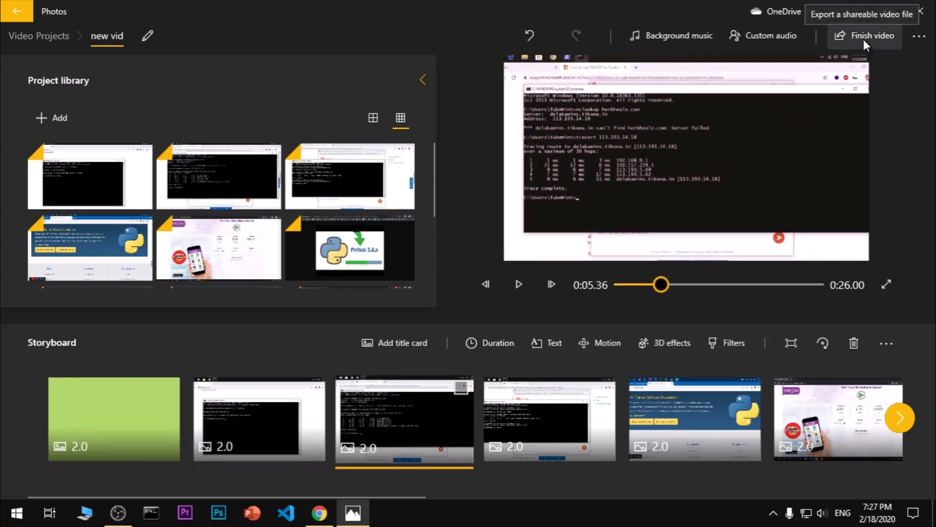
left_click(863, 38)
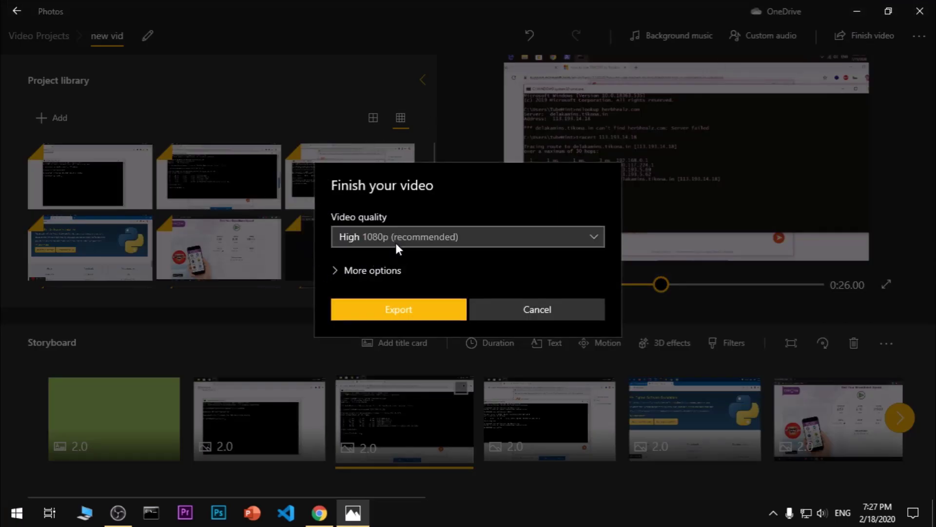
left_click(453, 241)
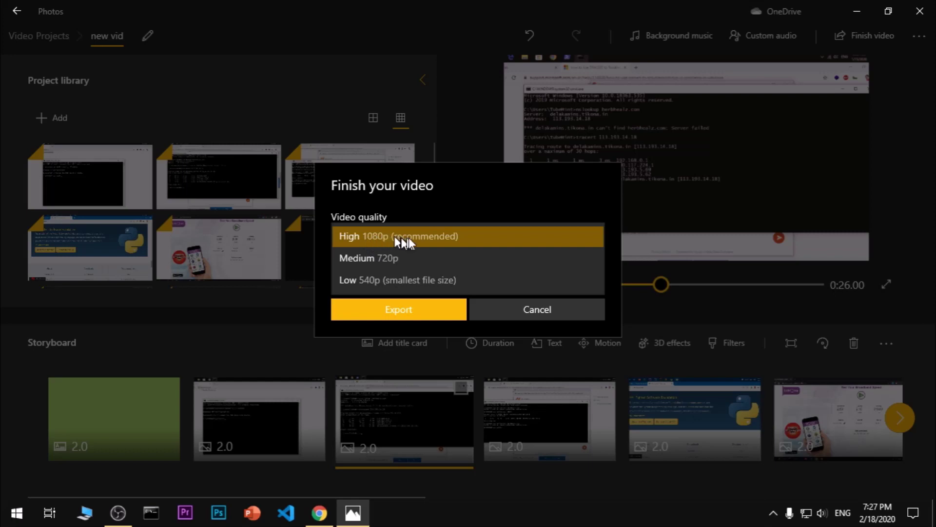
left_click(418, 236)
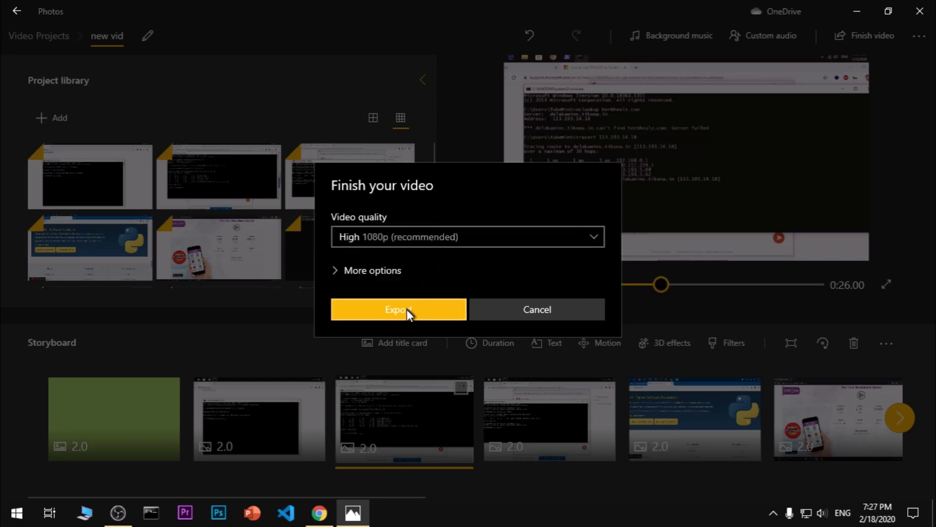
left_click(336, 270)
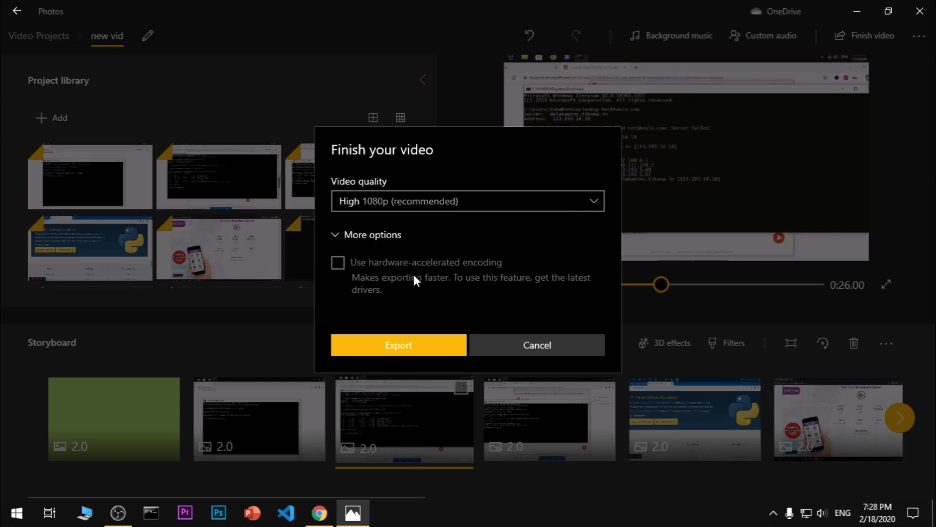
left_click(339, 235)
Save the export as 'new vid' on the Desktop with Video file as the type
left_click(387, 304)
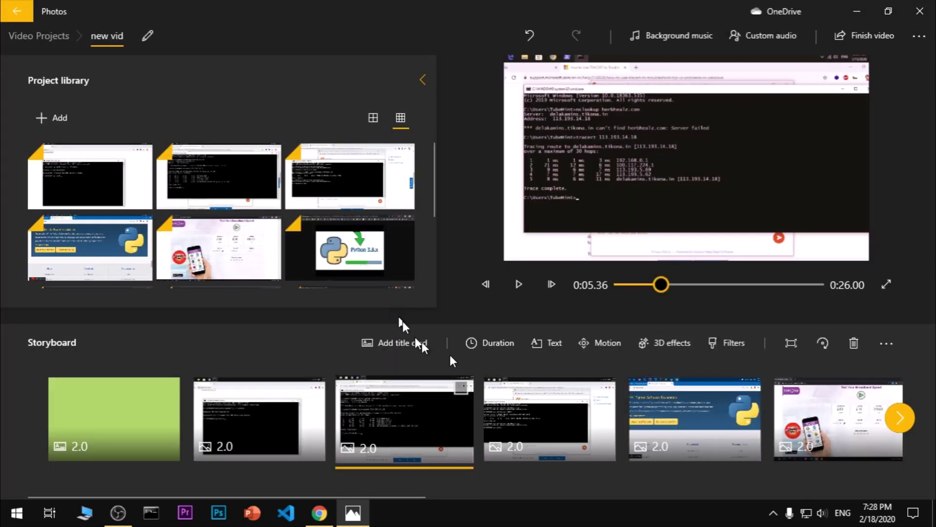
mouse_move(475, 419)
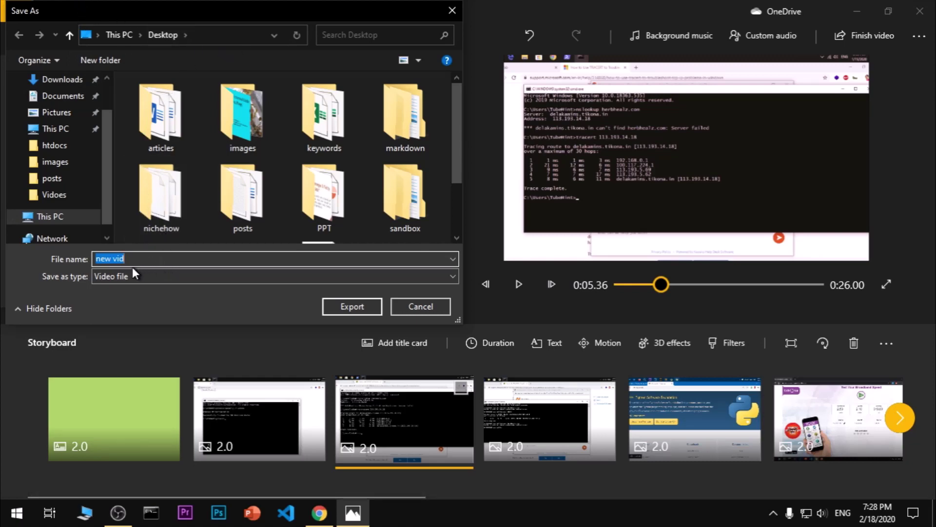
left_click(154, 276)
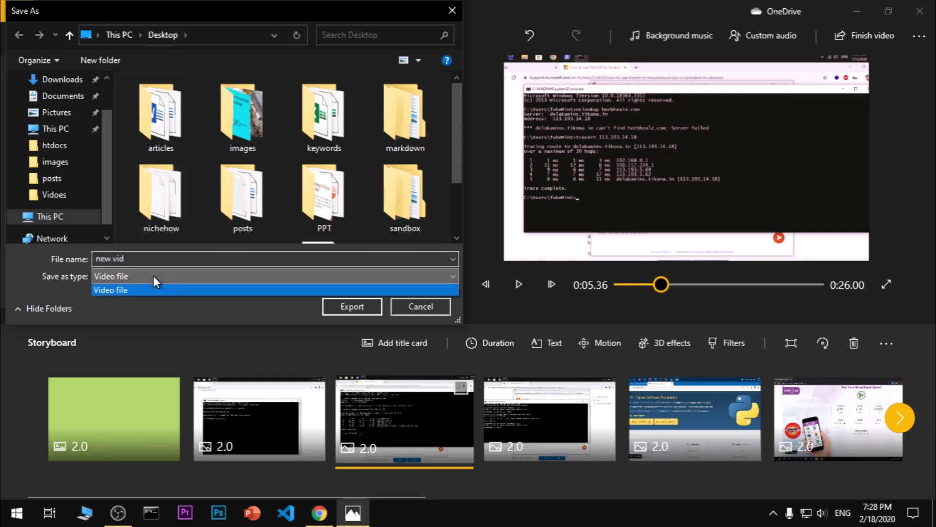
left_click(154, 307)
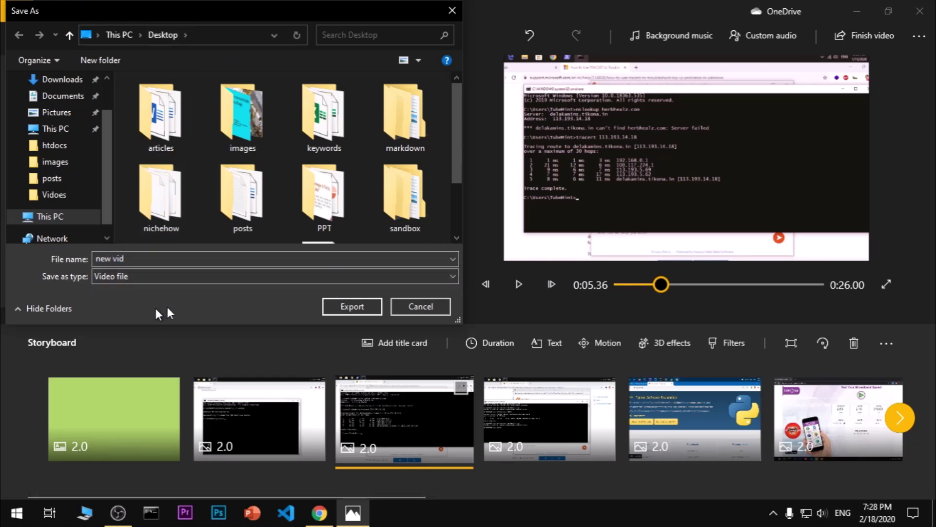
Start exporting 'new vid' to the Desktop
left_click(342, 307)
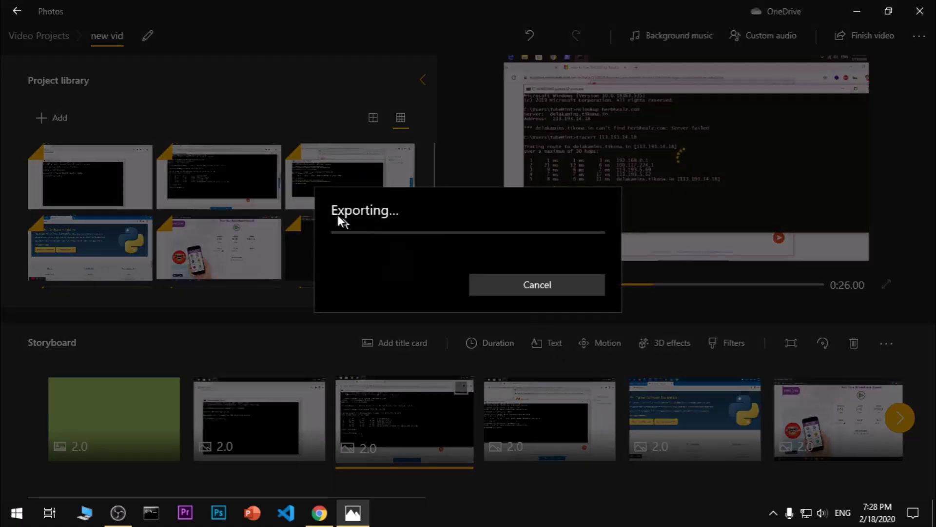